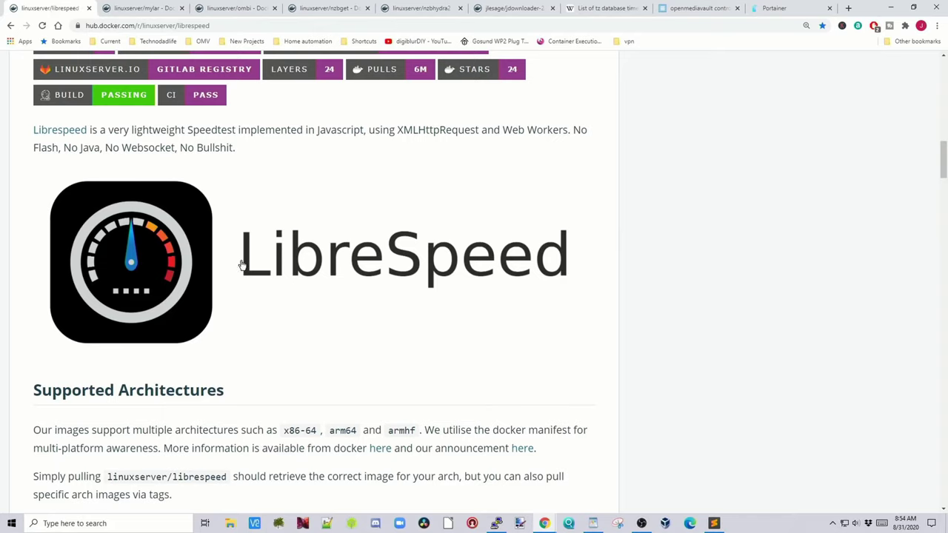
# Switch from the LibreSpeed page to the Mylar image page on Docker Hub
pyautogui.click(156, 8)
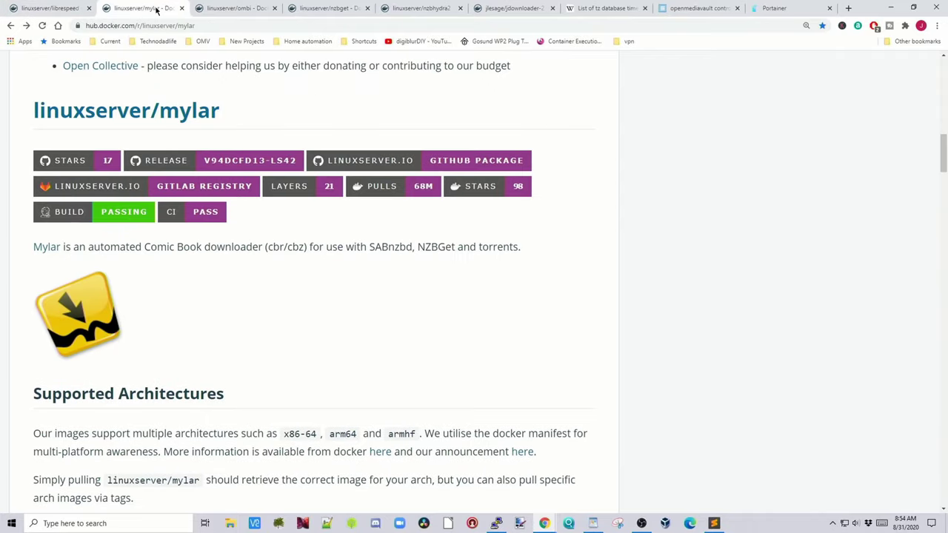
# Step through the Ombi, NZBGet, NZBHydra2 and JDownloader 2 Docker Hub image pages
pyautogui.hotkey('ctrl', 'Tab')
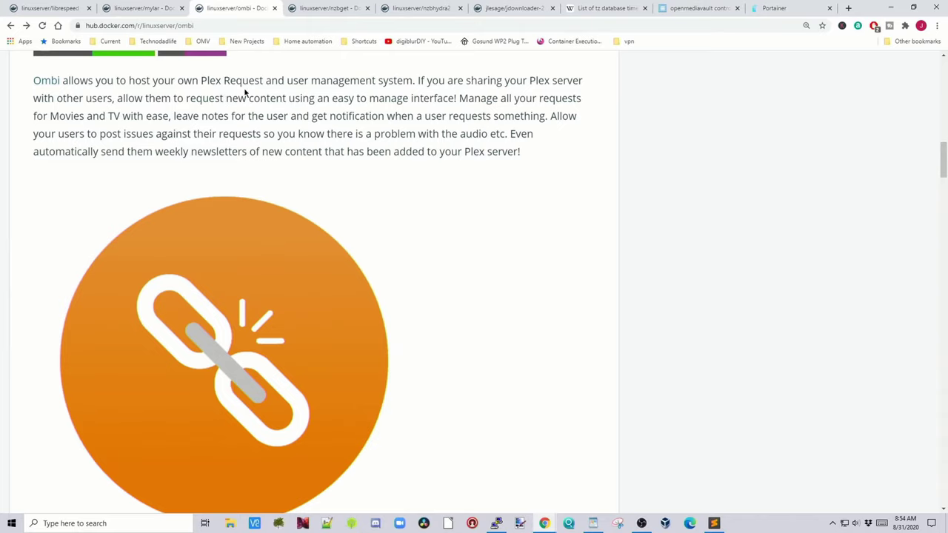
pyautogui.hotkey('ctrl', 'Tab')
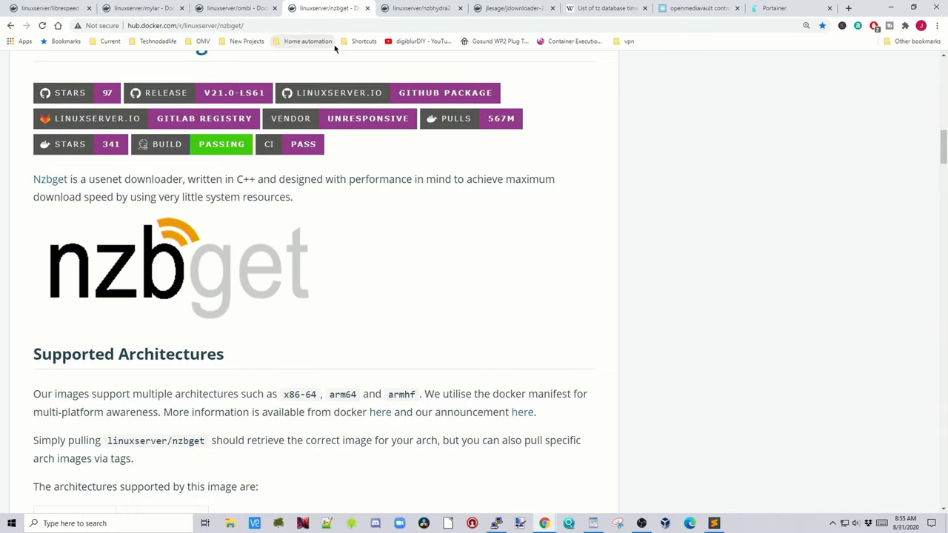
pyautogui.click(418, 12)
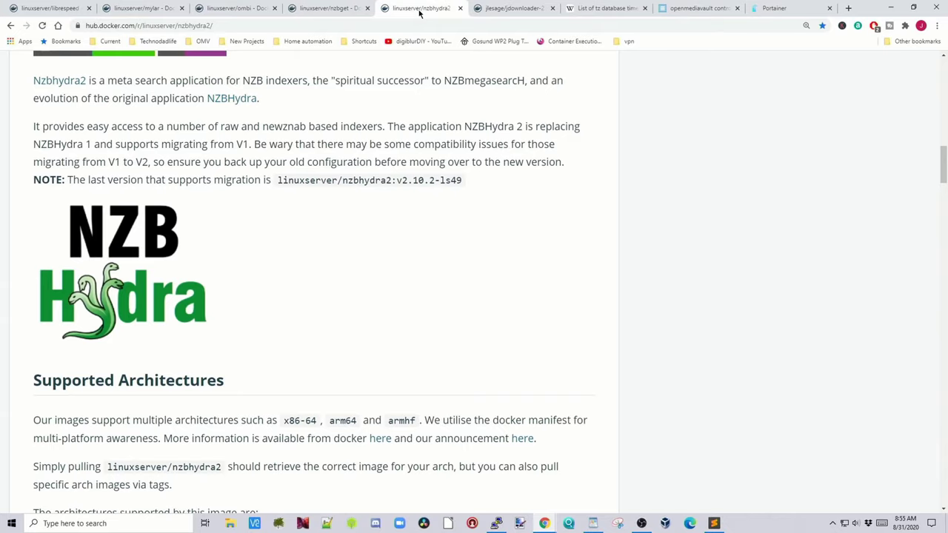
pyautogui.click(478, 13)
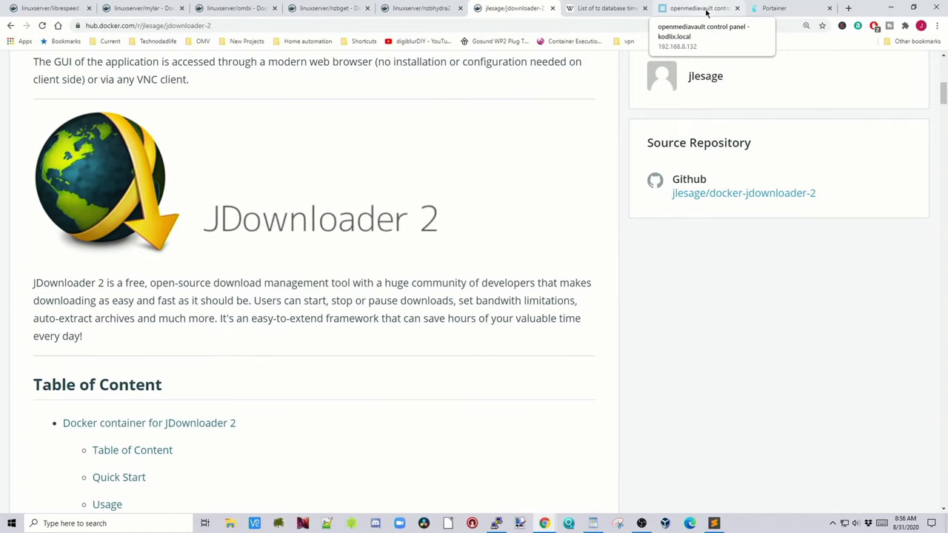
pyautogui.click(700, 8)
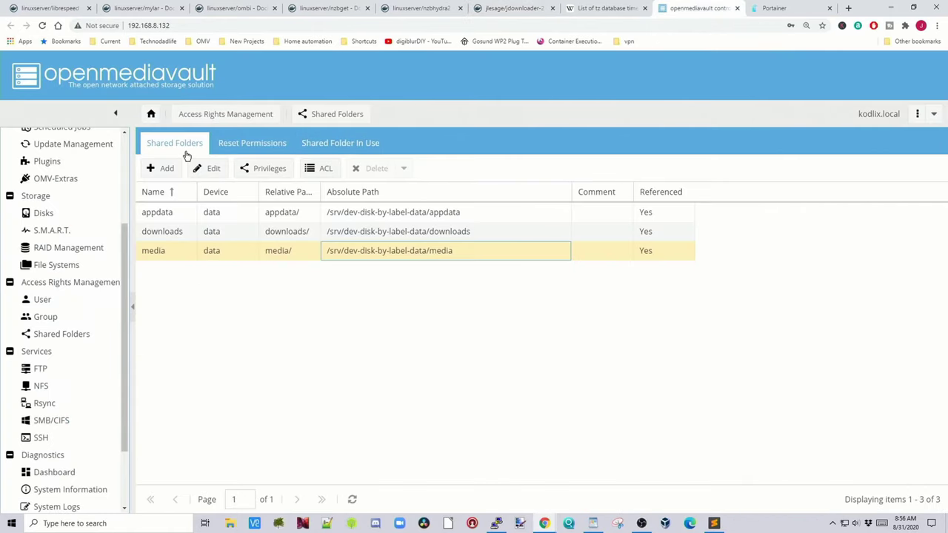
# Copy the appdata folder's absolute path from the page source in DevTools
pyautogui.click(313, 196)
pyautogui.moveTo(336, 255)
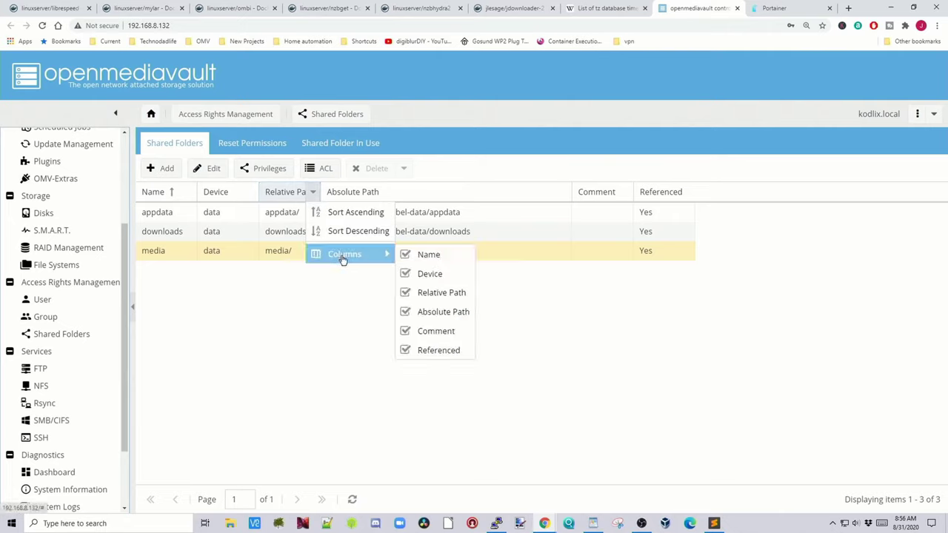
pyautogui.click(557, 301)
pyautogui.click(399, 215)
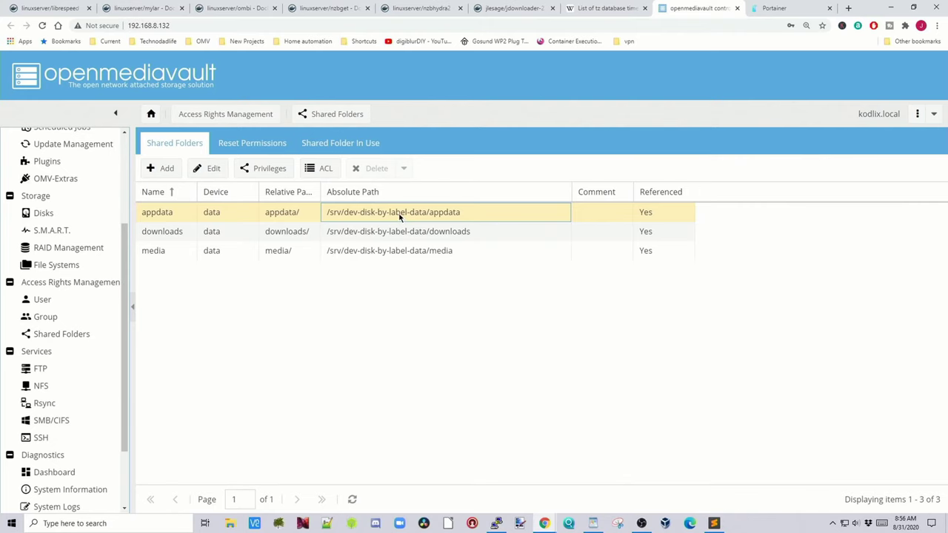
pyautogui.rightClick(399, 215)
pyautogui.click(437, 375)
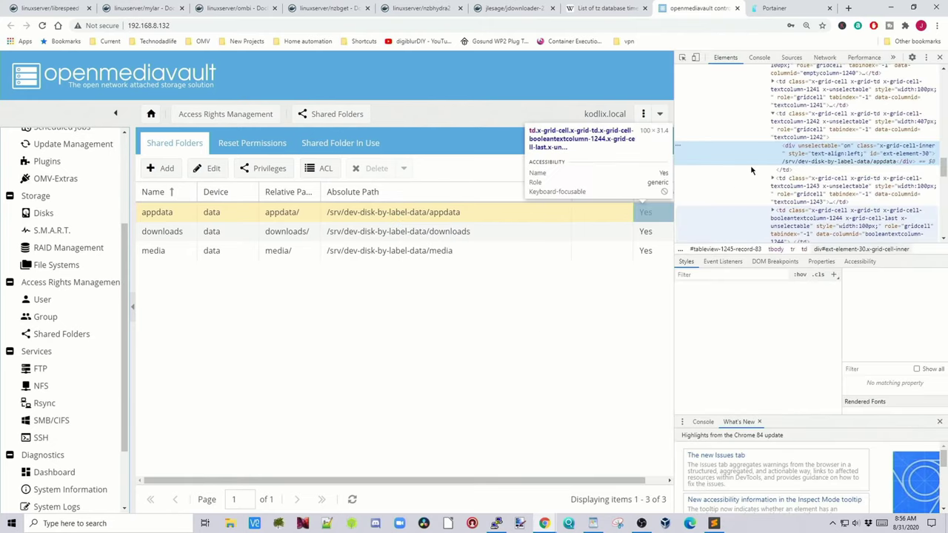
pyautogui.doubleClick(804, 162)
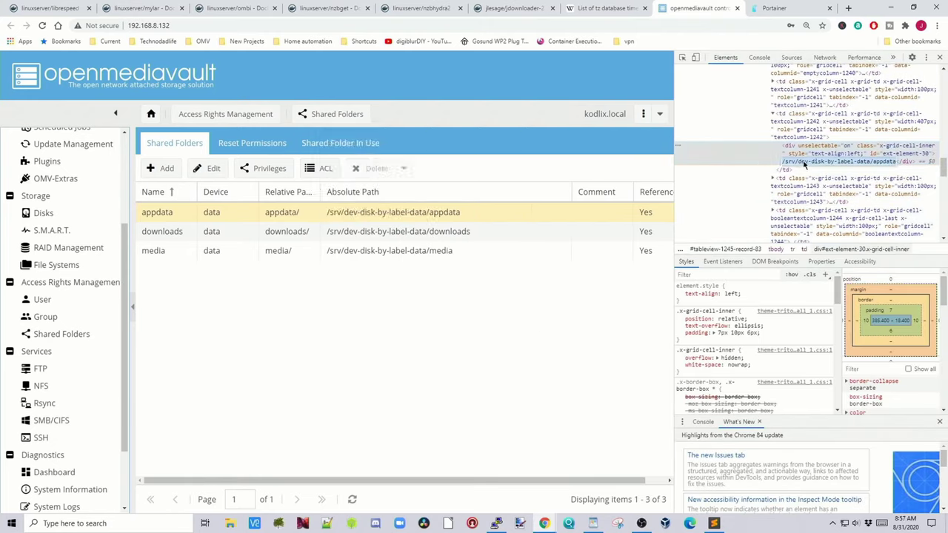
pyautogui.rightClick(804, 163)
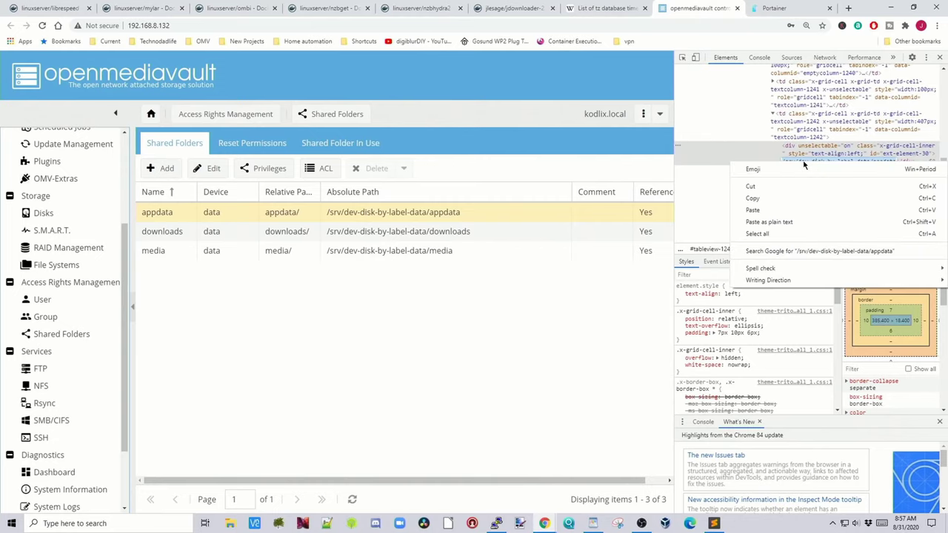
pyautogui.click(796, 197)
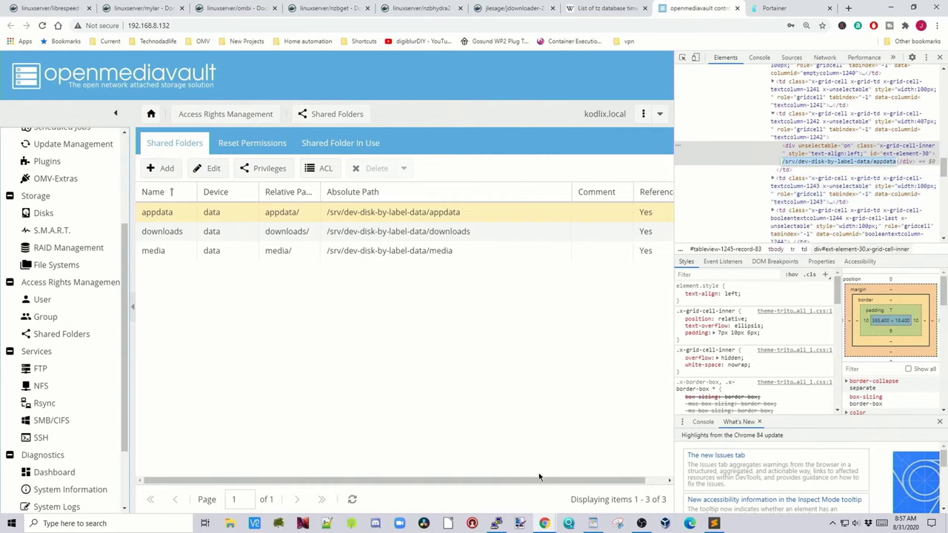
# Check the downloads and media folder paths against the notes, then close DevTools
pyautogui.click(592, 522)
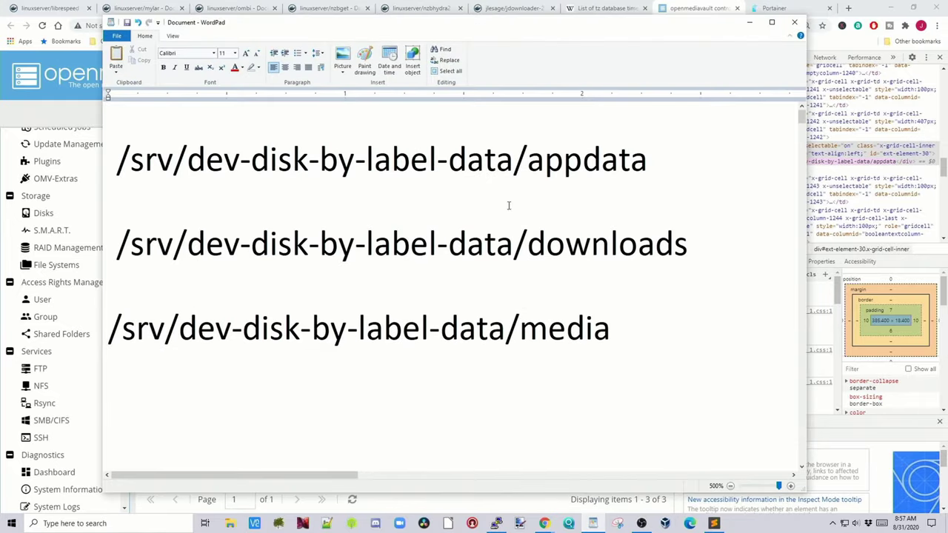
pyautogui.click(749, 22)
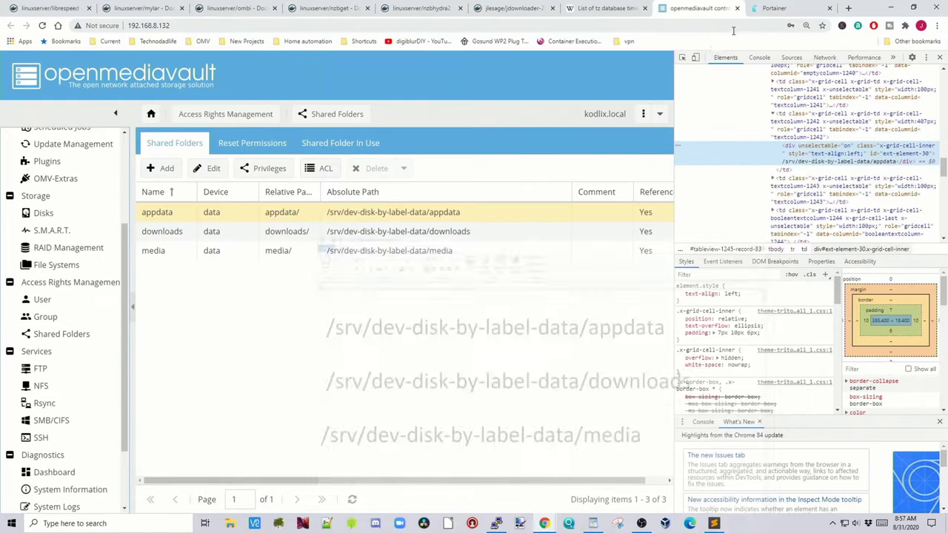
pyautogui.click(438, 238)
pyautogui.click(442, 252)
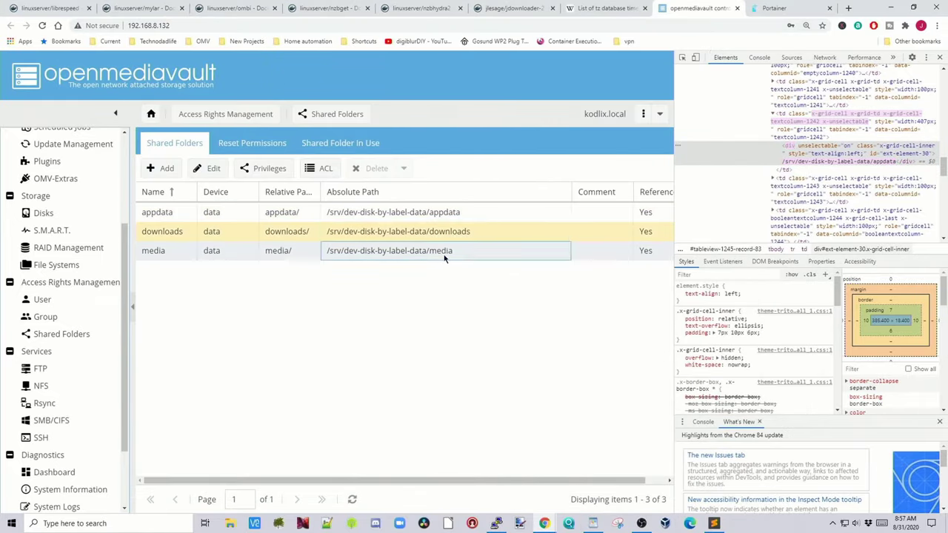
pyautogui.click(939, 59)
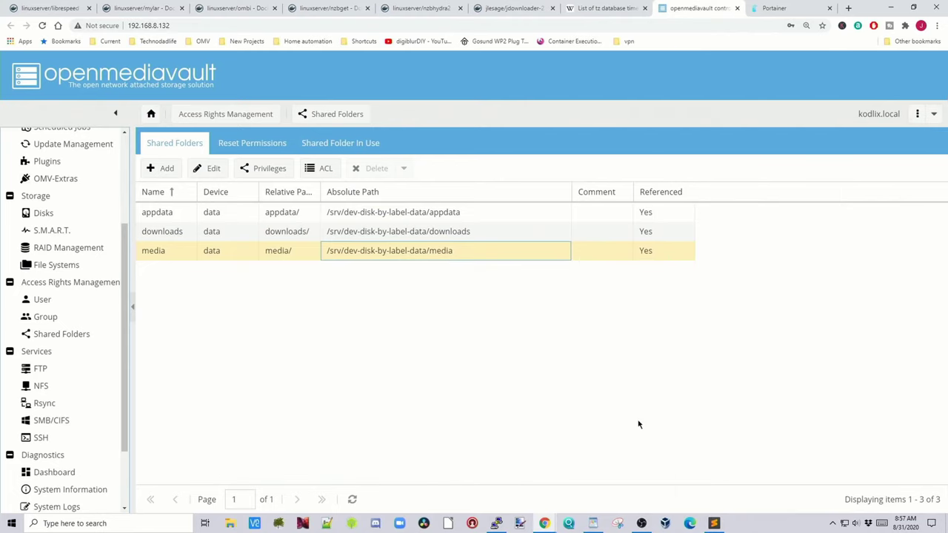
# Connect to the server through the saved kodlix PuTTY session and log in as root
pyautogui.click(496, 522)
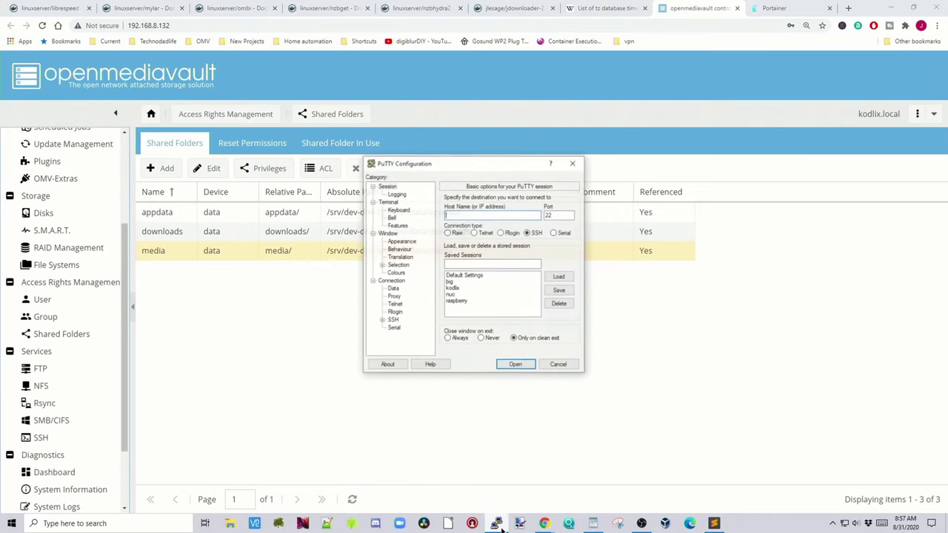
pyautogui.doubleClick(468, 287)
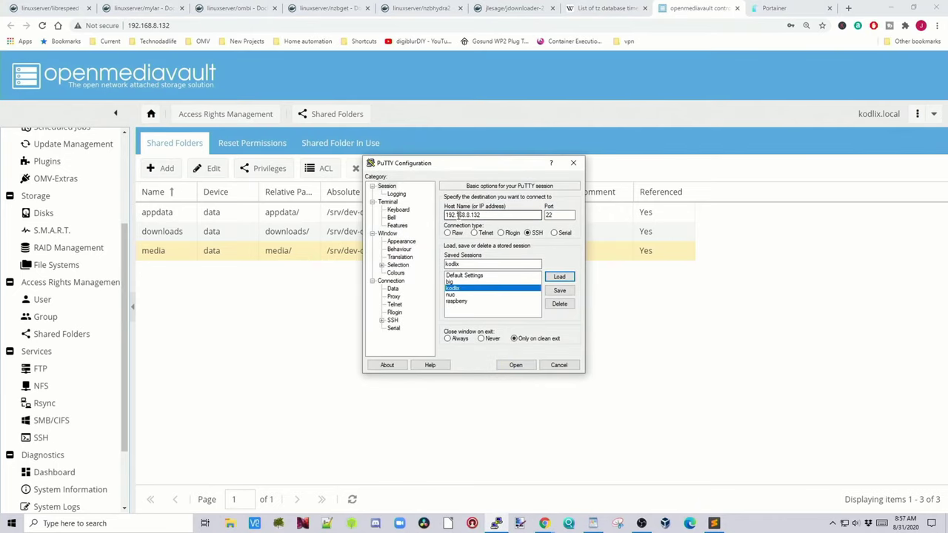
pyautogui.click(516, 365)
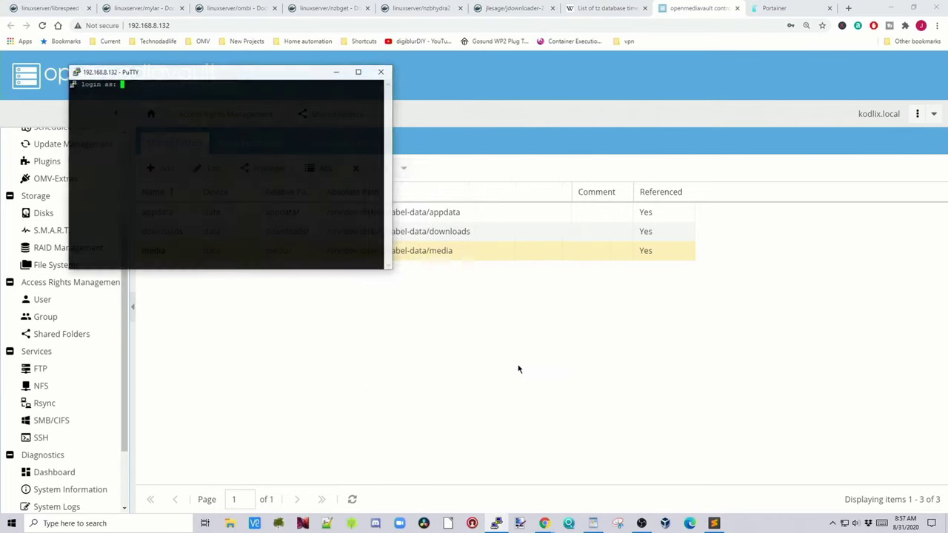
pyautogui.write('root')
pyautogui.press('Return')
pyautogui.press('Return')
# Run id for the user account, showing uid 1000 and gid 100
pyautogui.write('id jeff')
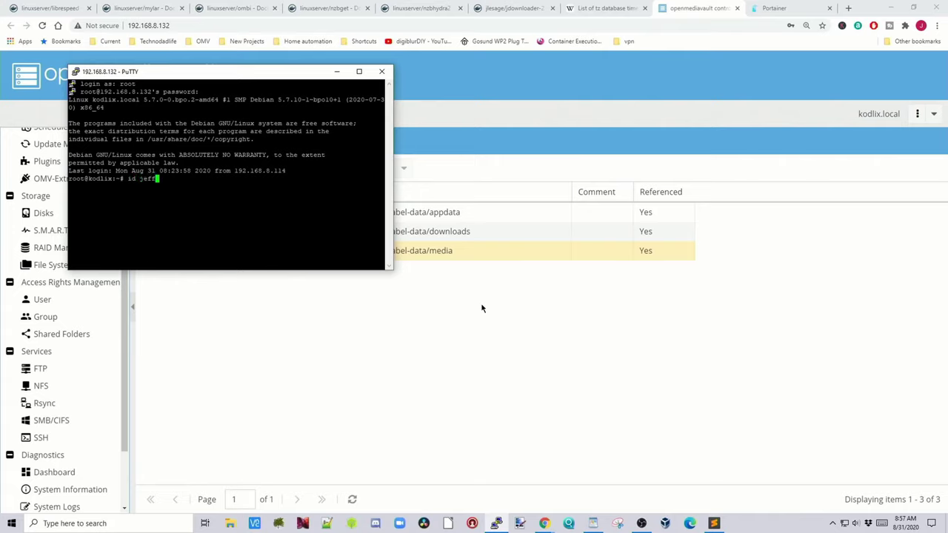
pyautogui.press('Return')
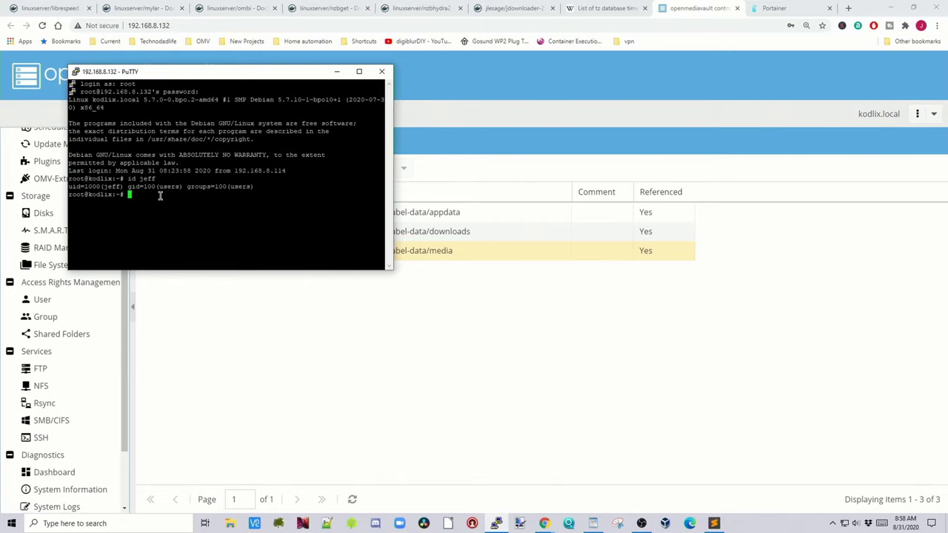
pyautogui.hotkey('alt', 'Tab')
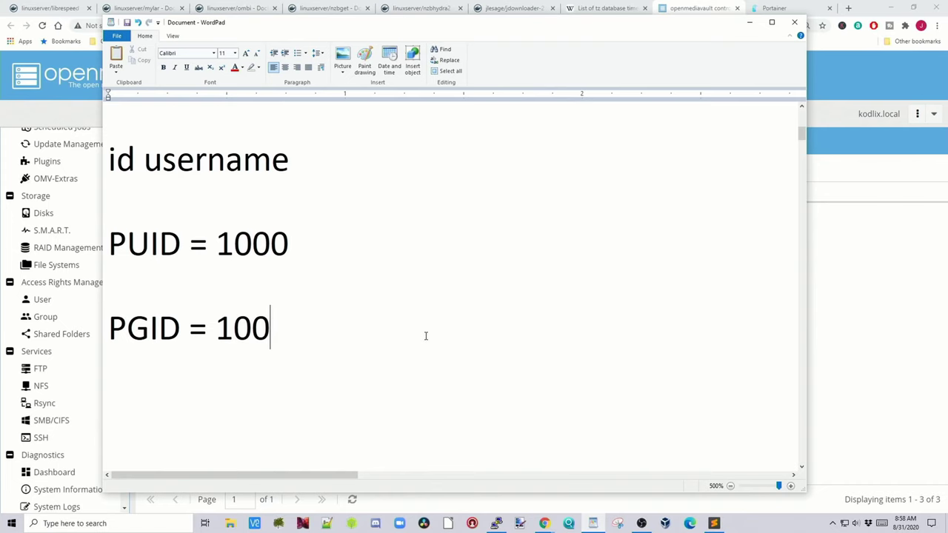
pyautogui.hotkey('alt', 'Tab')
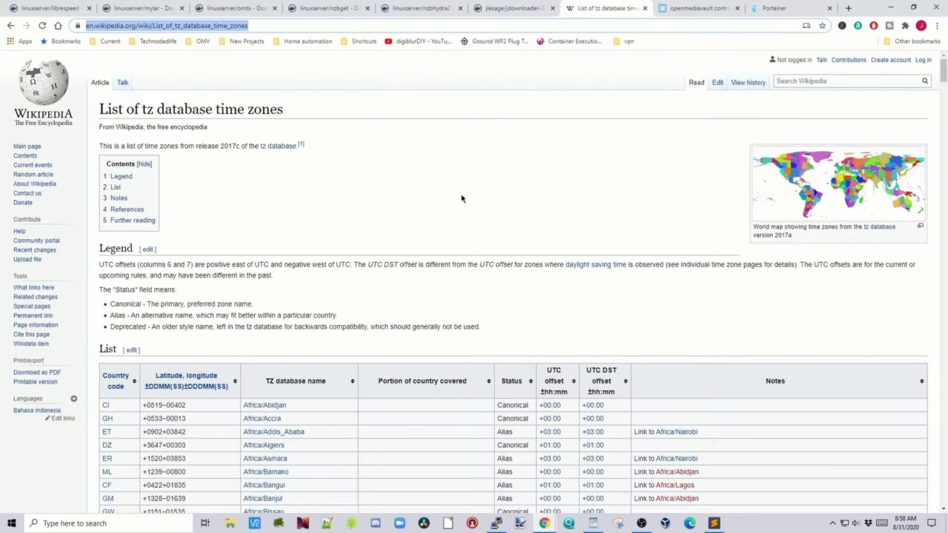
# Scroll the tz database table down to America/New_York and copy that time zone name
pyautogui.scroll(-2, 460, 194)
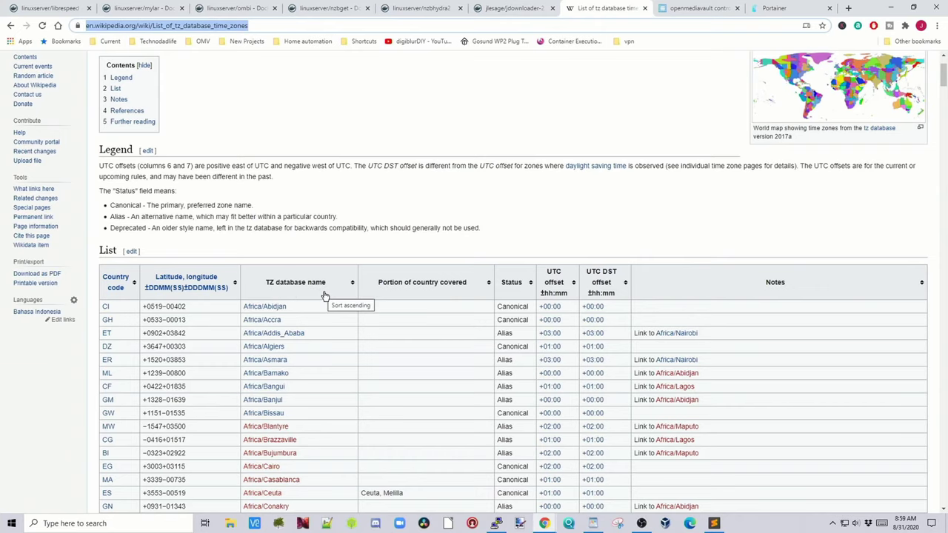
pyautogui.scroll(-5, 324, 295)
pyautogui.scroll(-20, 324, 295)
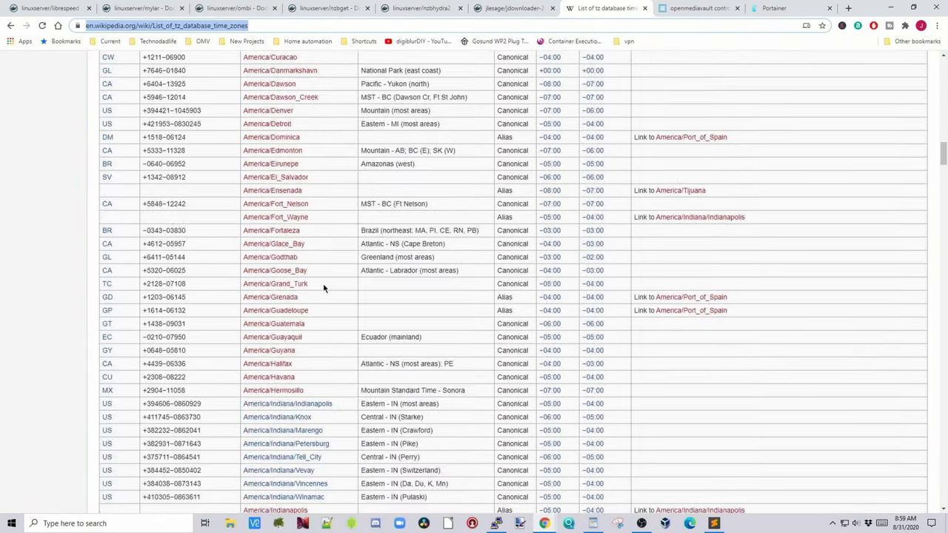
pyautogui.scroll(-15, 324, 288)
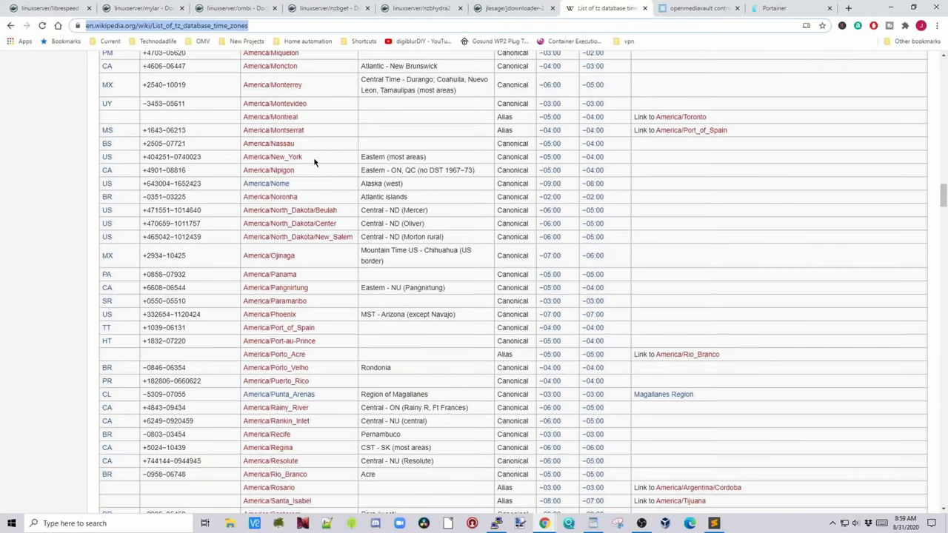
pyautogui.moveTo(313, 160); pyautogui.dragTo(244, 158)
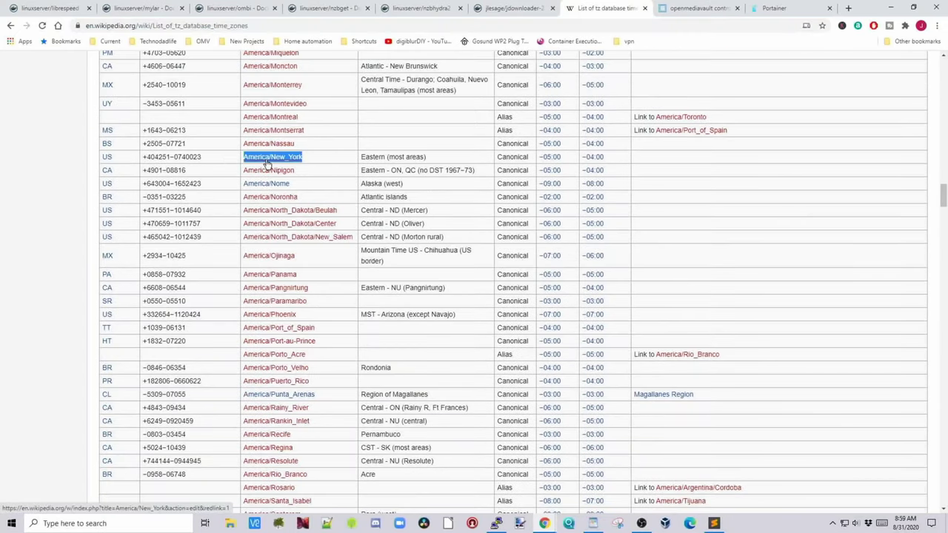
pyautogui.rightClick(268, 163)
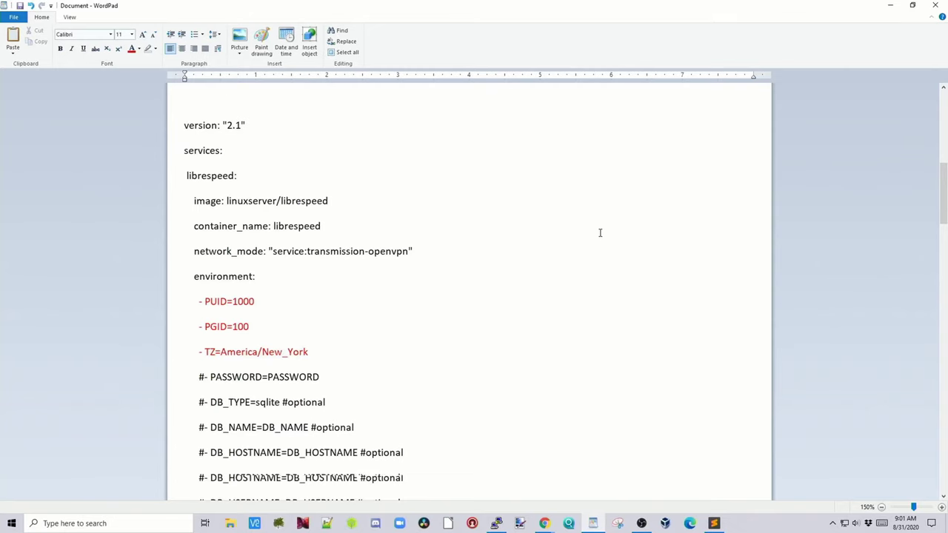
# Scroll to the librespeed block with PUID=1000, PGID=100 and TZ=America/New_York
pyautogui.scroll(-2, 599, 232)
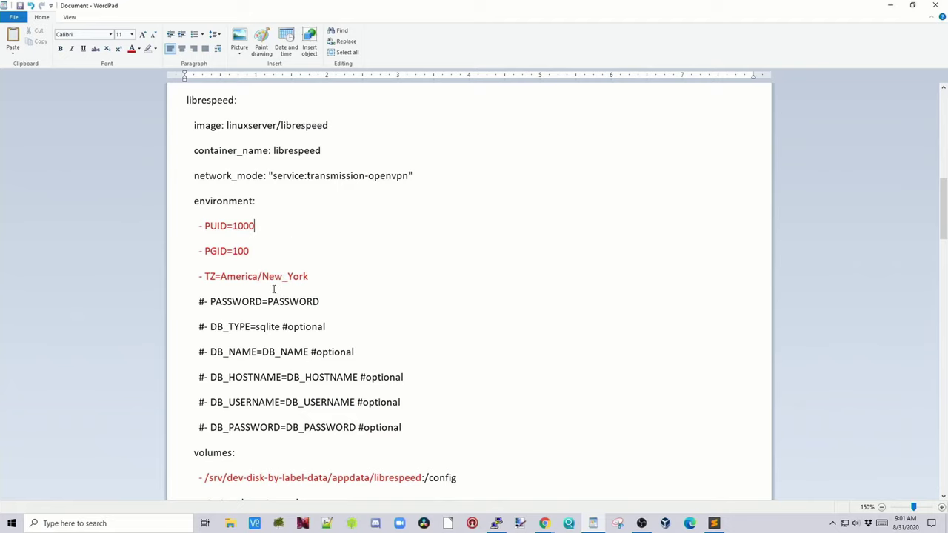
# Scroll through the compose notes from the librespeed block down to jdownloader-2
pyautogui.scroll(-3, 473, 283)
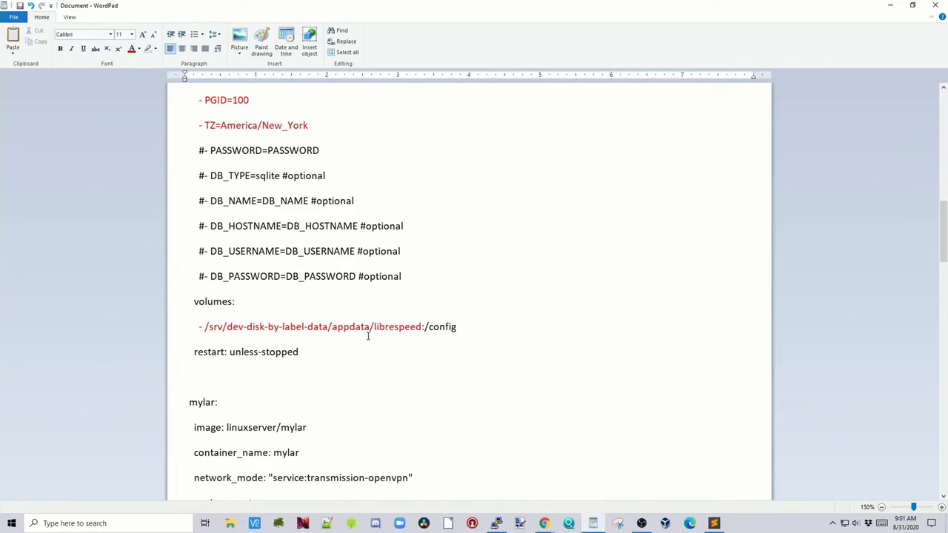
pyautogui.scroll(-6, 409, 335)
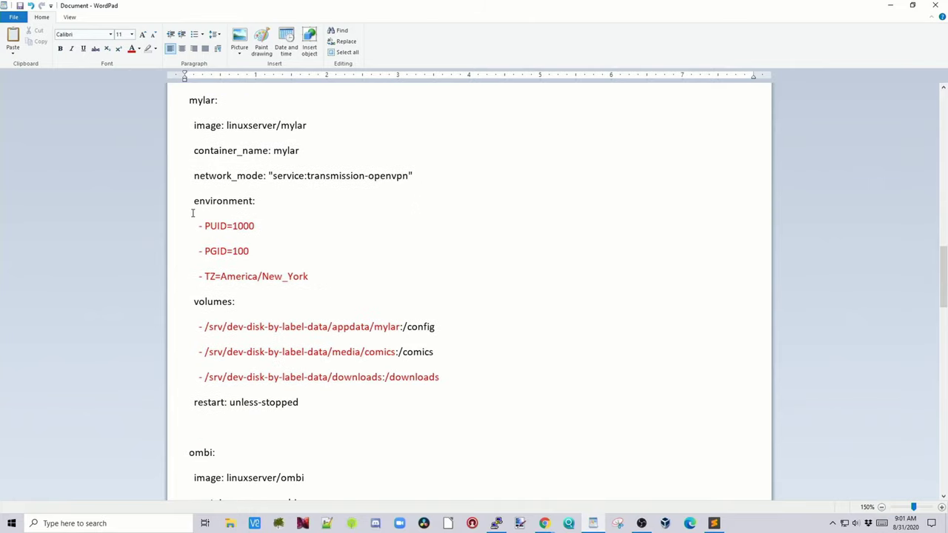
pyautogui.scroll(-3, 339, 286)
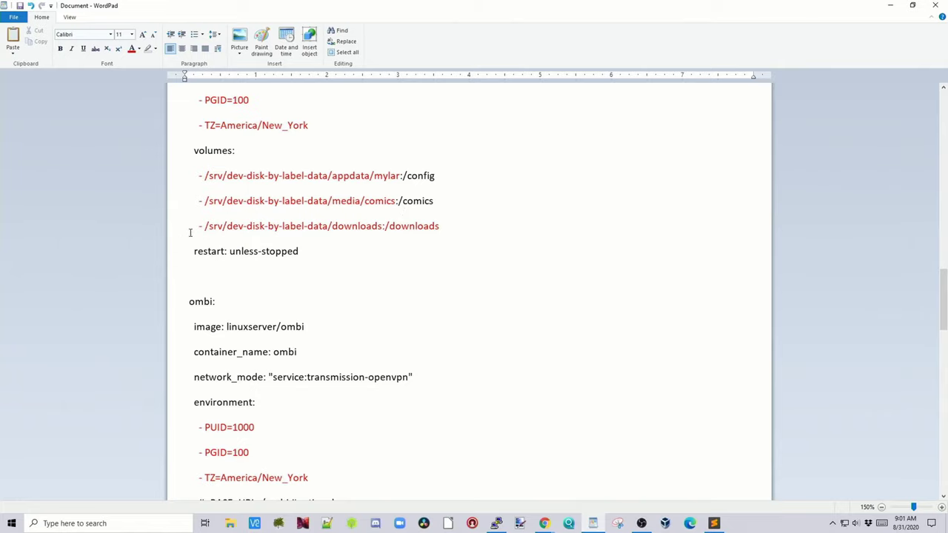
pyautogui.scroll(-3, 368, 232)
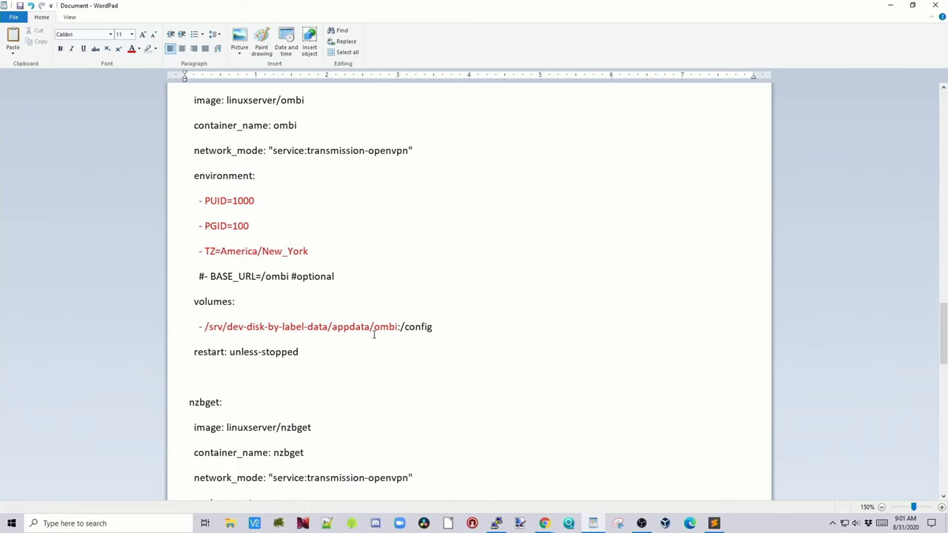
pyautogui.scroll(-3, 471, 343)
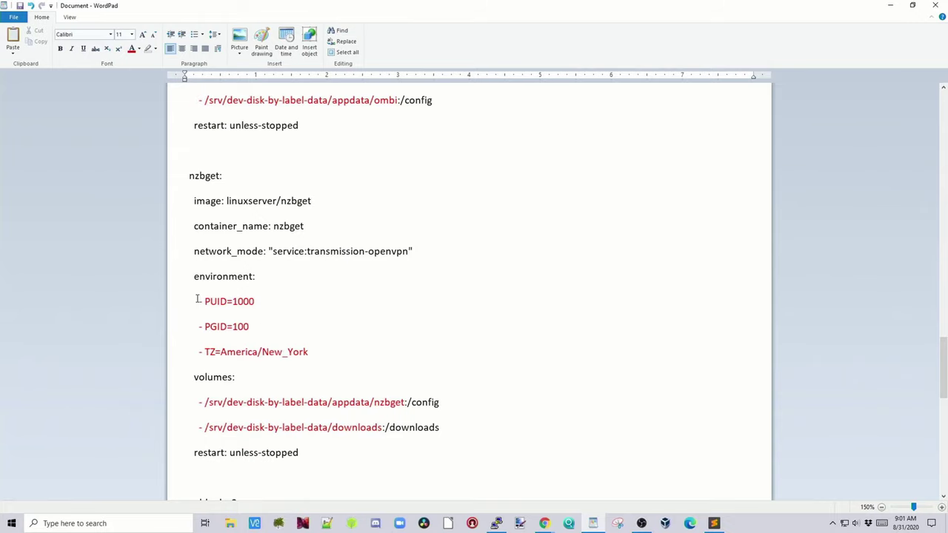
pyautogui.scroll(-1, 310, 350)
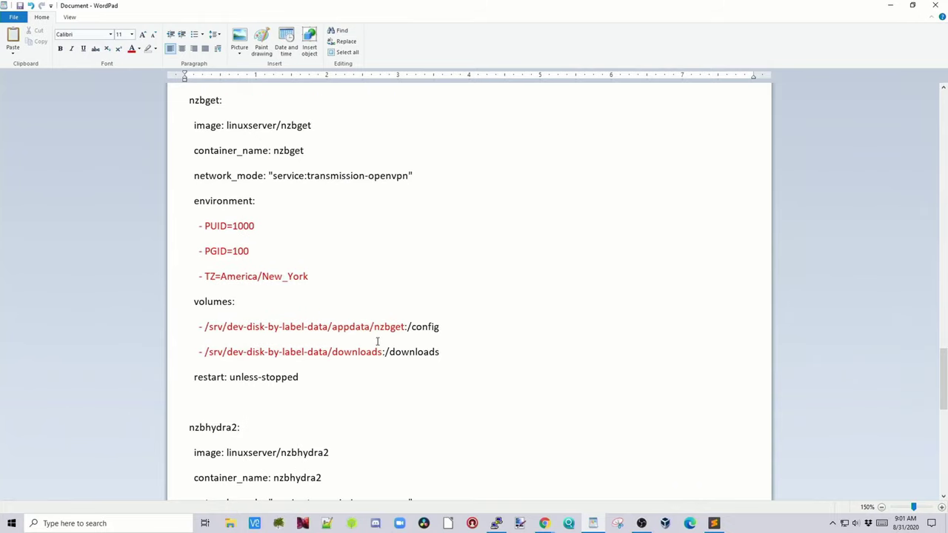
pyautogui.scroll(-3, 355, 367)
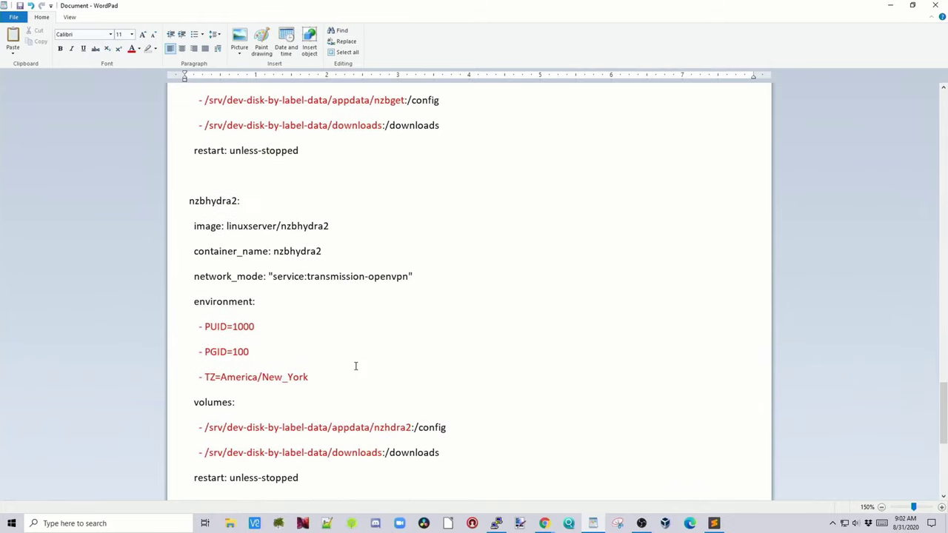
pyautogui.scroll(-2, 357, 363)
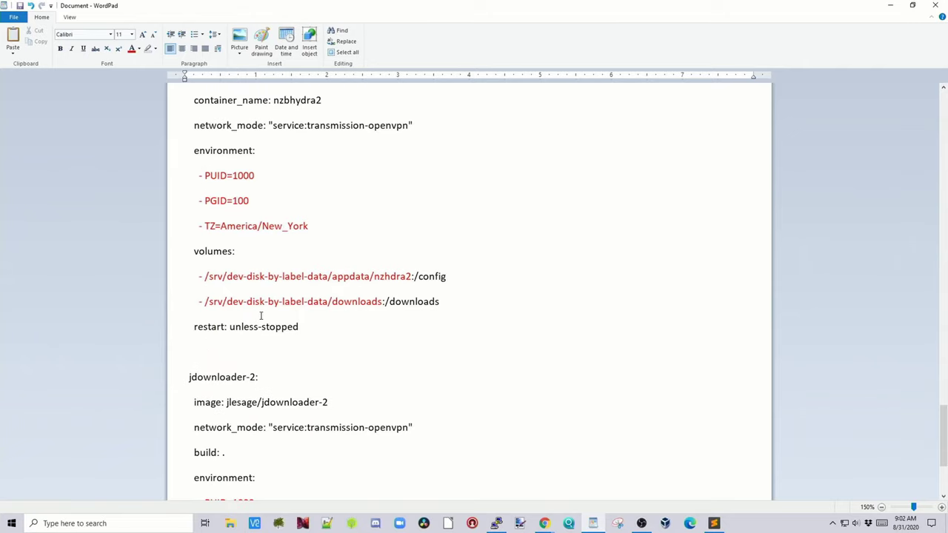
pyautogui.scroll(-2, 372, 319)
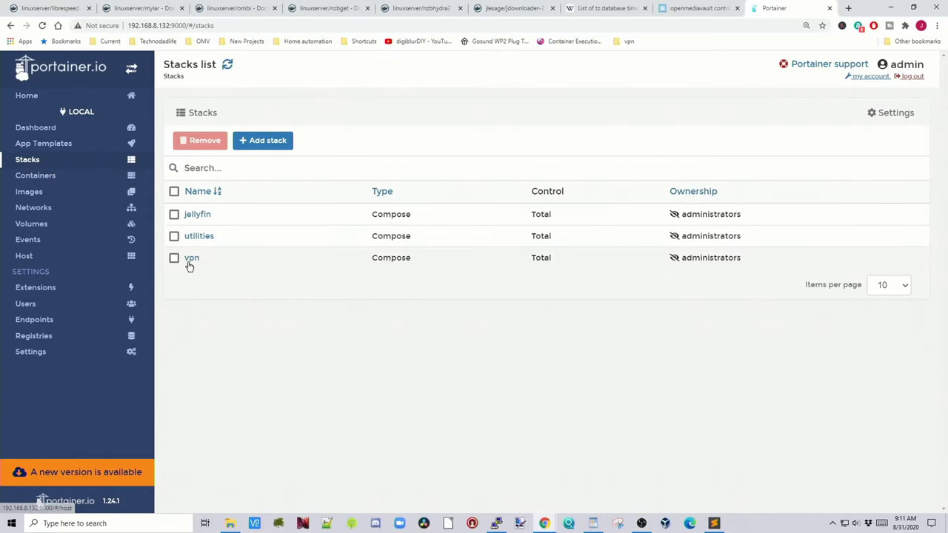
# Open the vpn stack's compose file in Portainer's editor and scroll to its ports
pyautogui.click(191, 258)
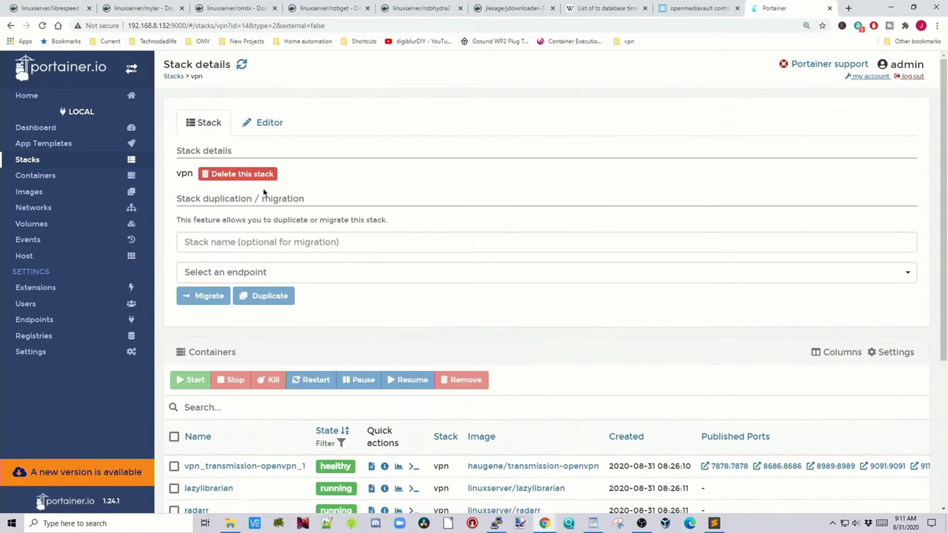
pyautogui.click(269, 131)
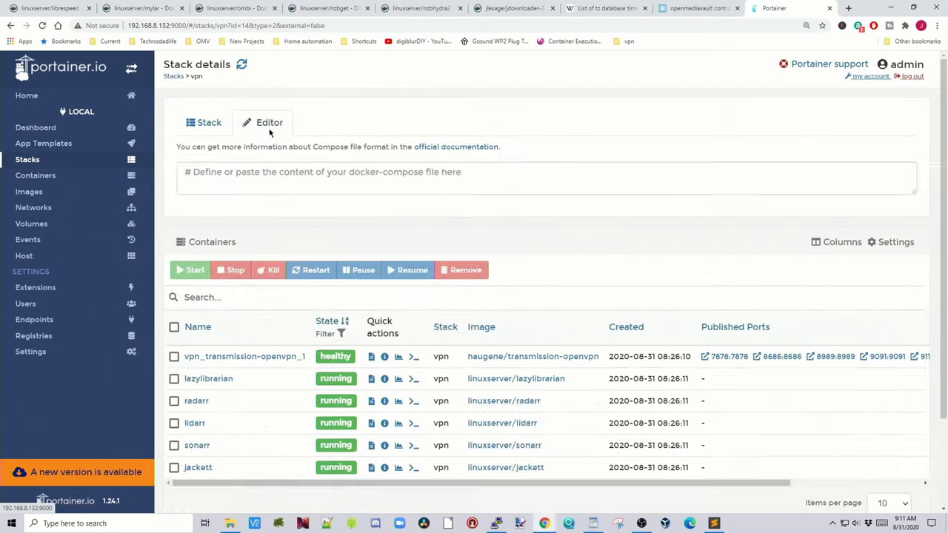
pyautogui.scroll(-5, 557, 246)
pyautogui.scroll(-2, 557, 246)
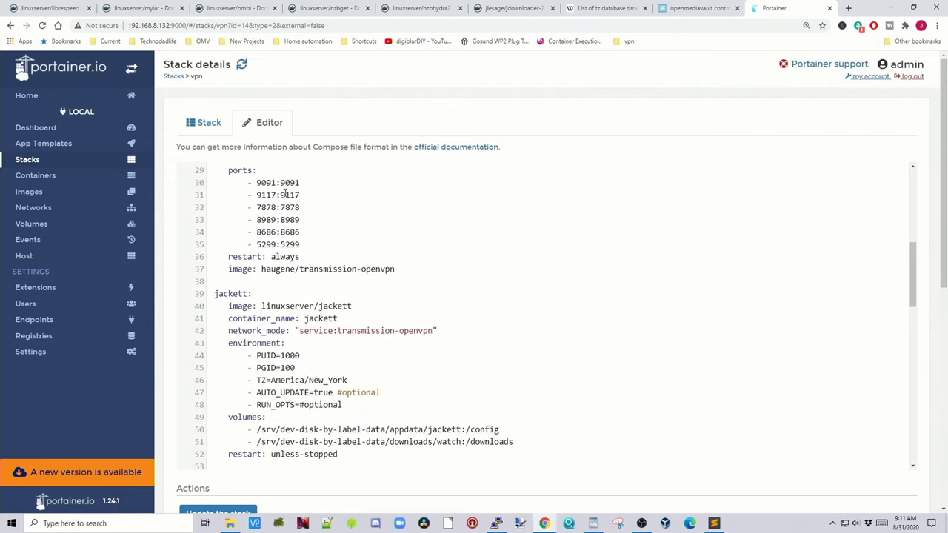
# Paste the six port mappings from Sublime's vpn2 below 5299:5299, starting with 83:80
pyautogui.click(713, 523)
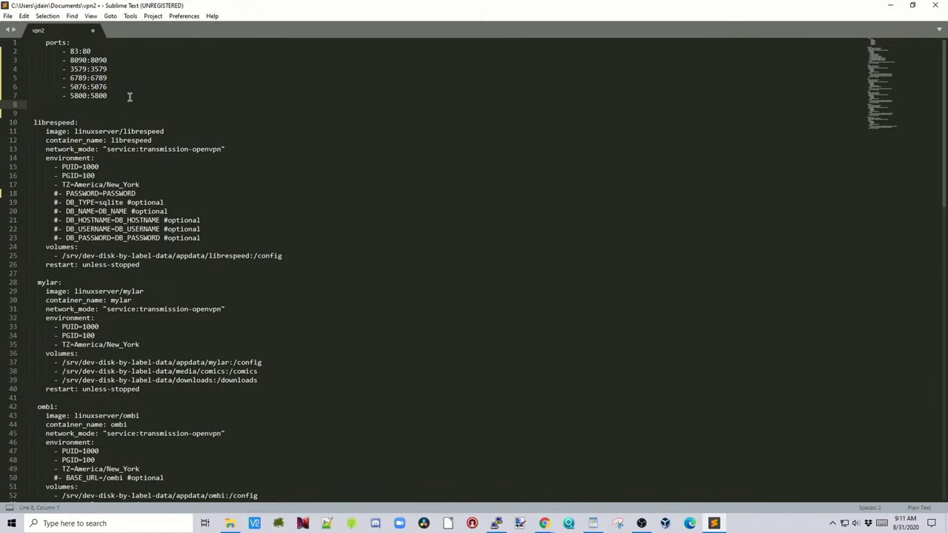
pyautogui.moveTo(110, 95); pyautogui.dragTo(47, 47)
pyautogui.hotkey('ctrl', 'c')
pyautogui.hotkey('alt', 'Tab')
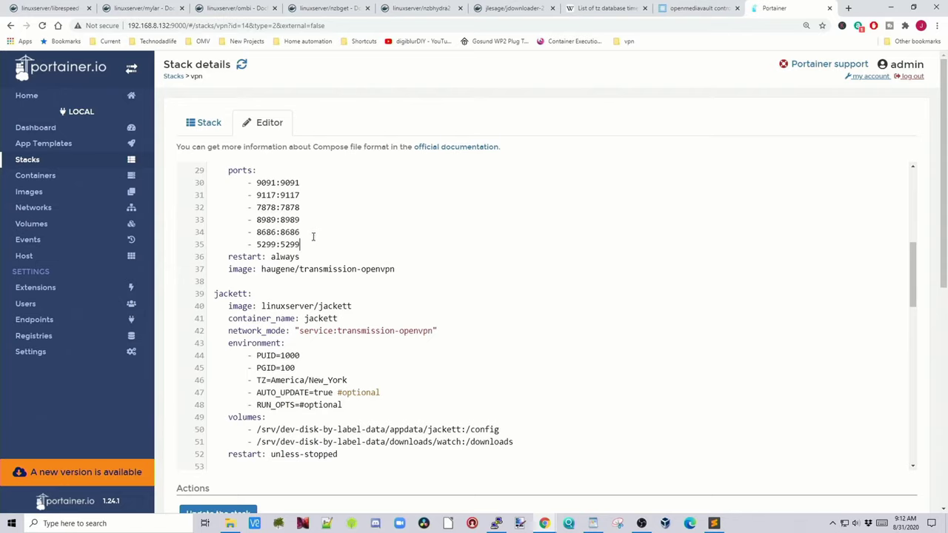
pyautogui.press('Return')
pyautogui.rightClick(274, 252)
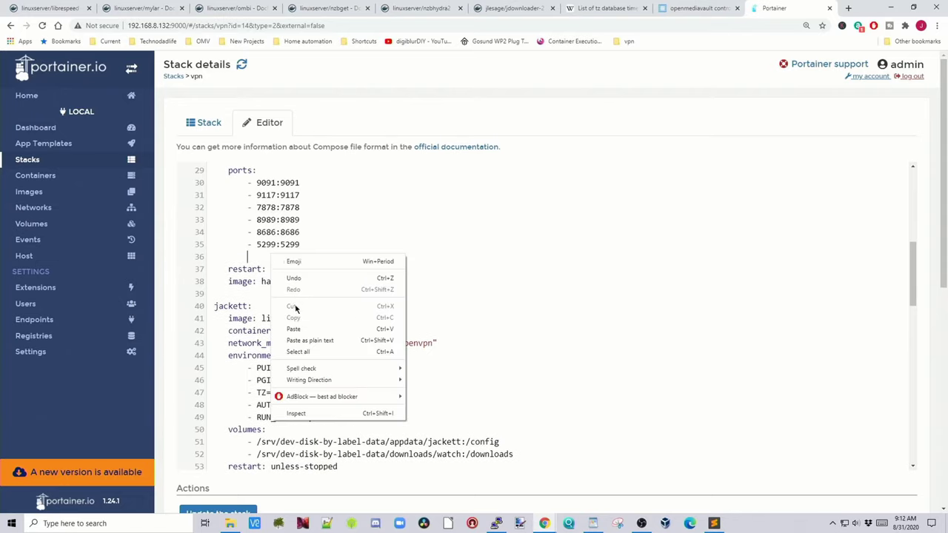
pyautogui.click(296, 327)
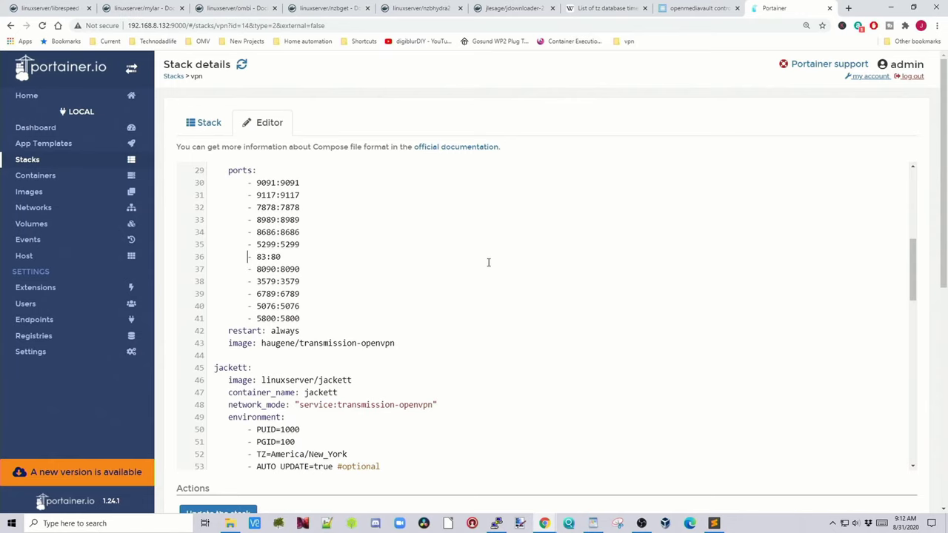
pyautogui.scroll(-12, 488, 262)
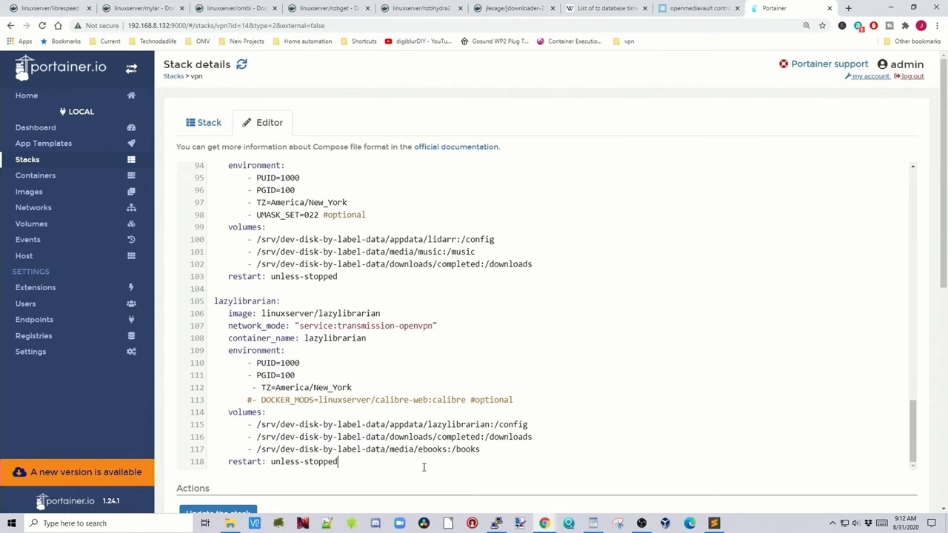
# Copy vpn2's service blocks (lines 10–93) and paste them at line 120 of the compose file
pyautogui.press('Return')
pyautogui.press('Return')
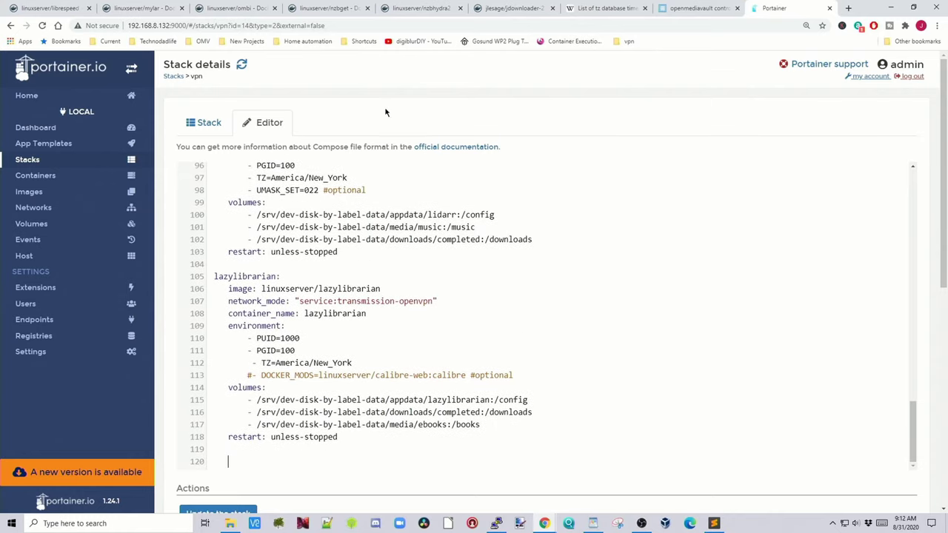
pyautogui.hotkey('alt', 'Tab')
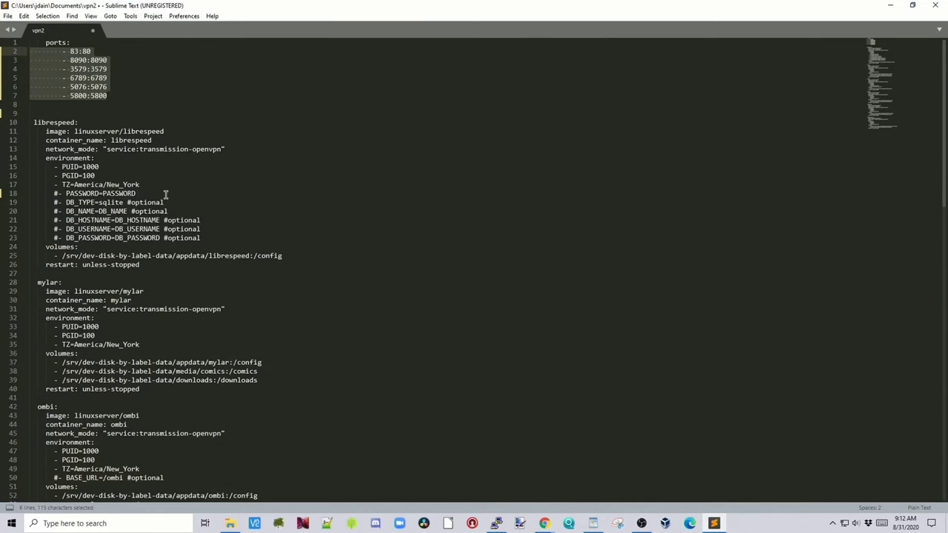
pyautogui.moveTo(28, 124); pyautogui.dragTo(208, 527)
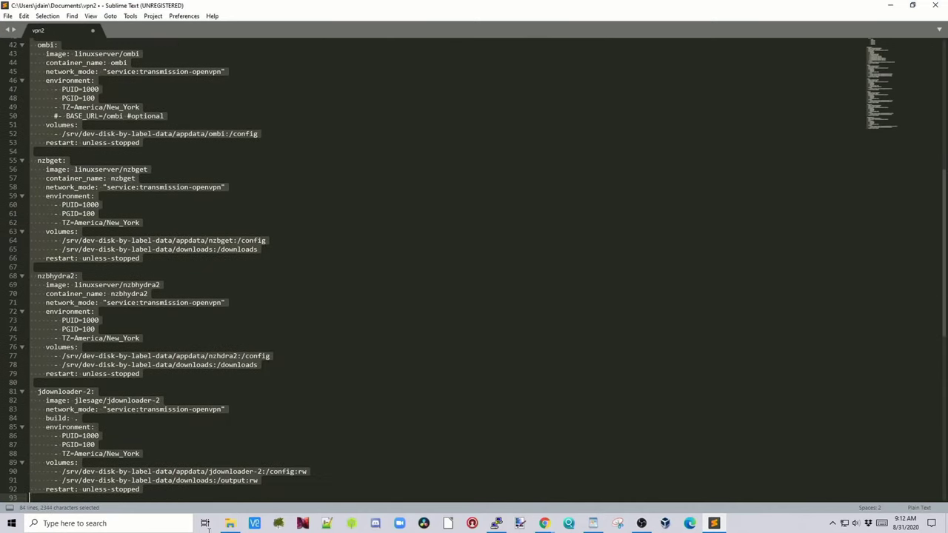
pyautogui.rightClick(52, 209)
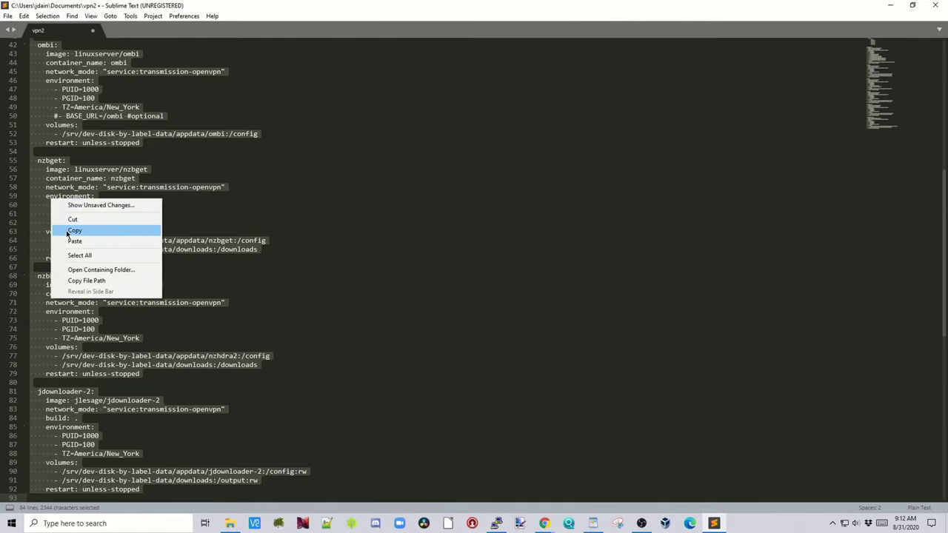
pyautogui.click(72, 233)
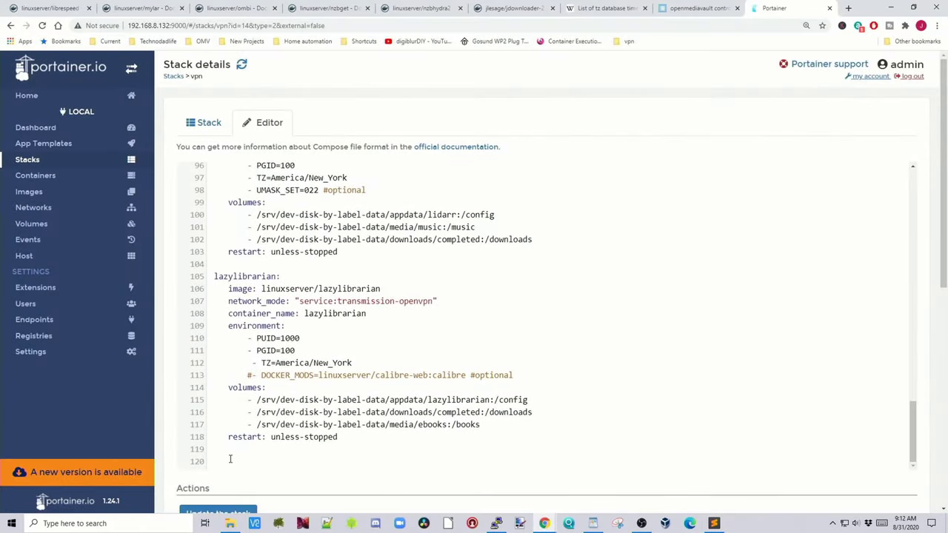
pyautogui.rightClick(231, 457)
pyautogui.click(255, 368)
# Review the pasted Mylar, Ombi and other services, then redeploy the vpn stack
pyautogui.scroll(-10, 473, 385)
pyautogui.scroll(2, 473, 385)
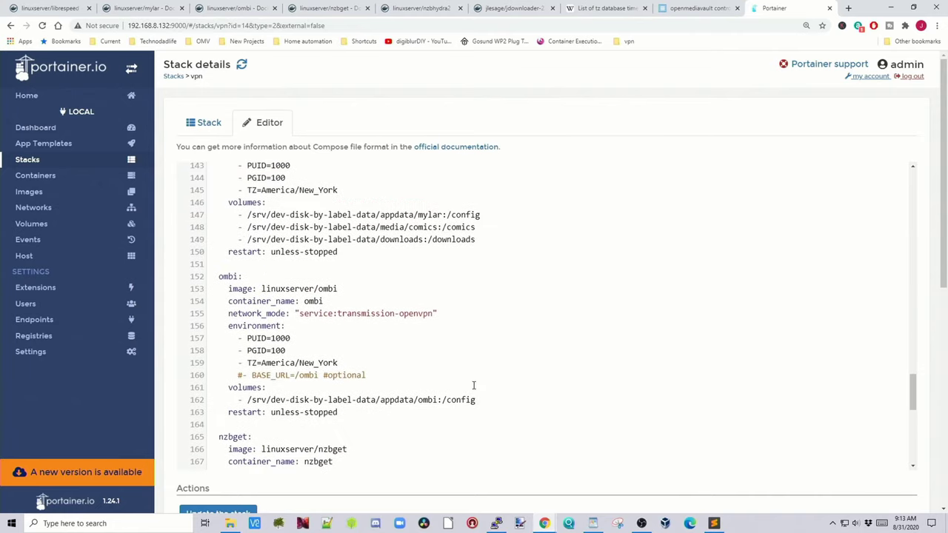
pyautogui.scroll(3, 474, 384)
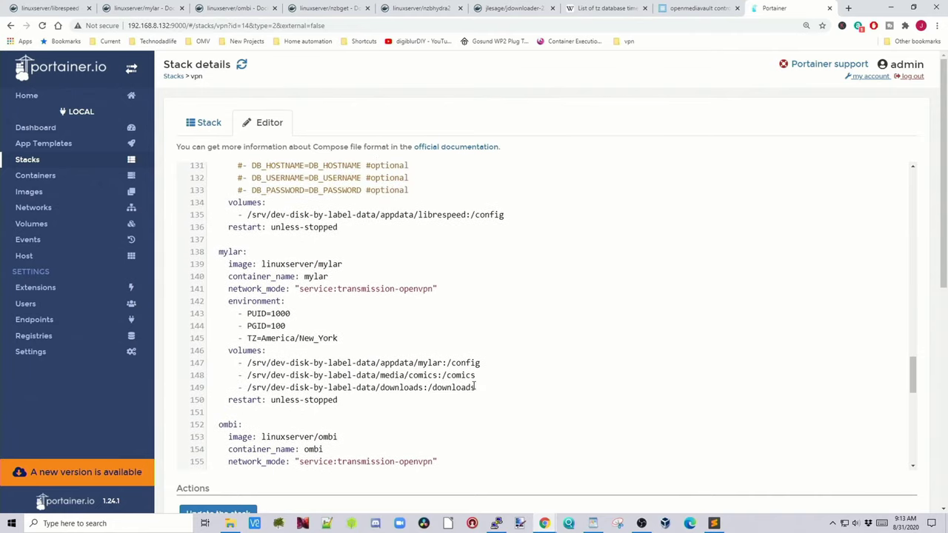
pyautogui.scroll(2, 474, 384)
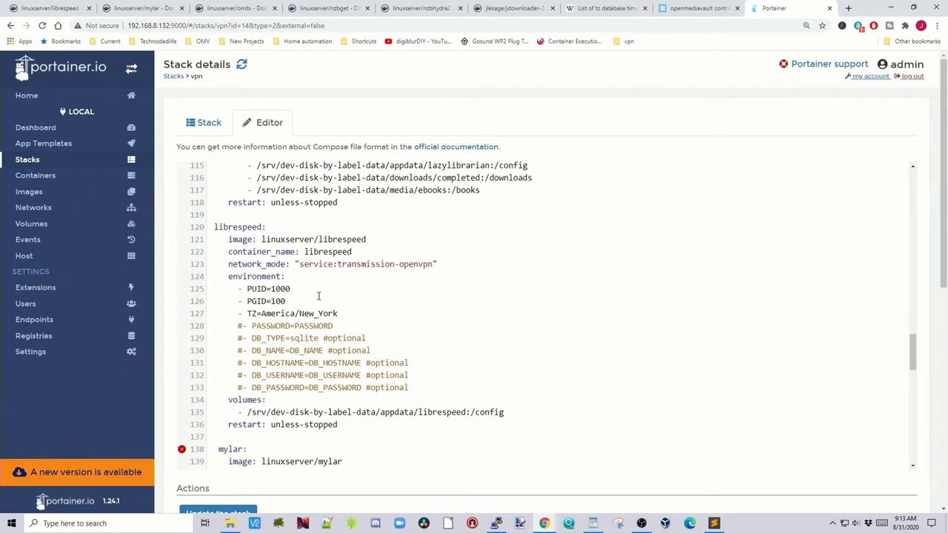
pyautogui.scroll(-3, 319, 296)
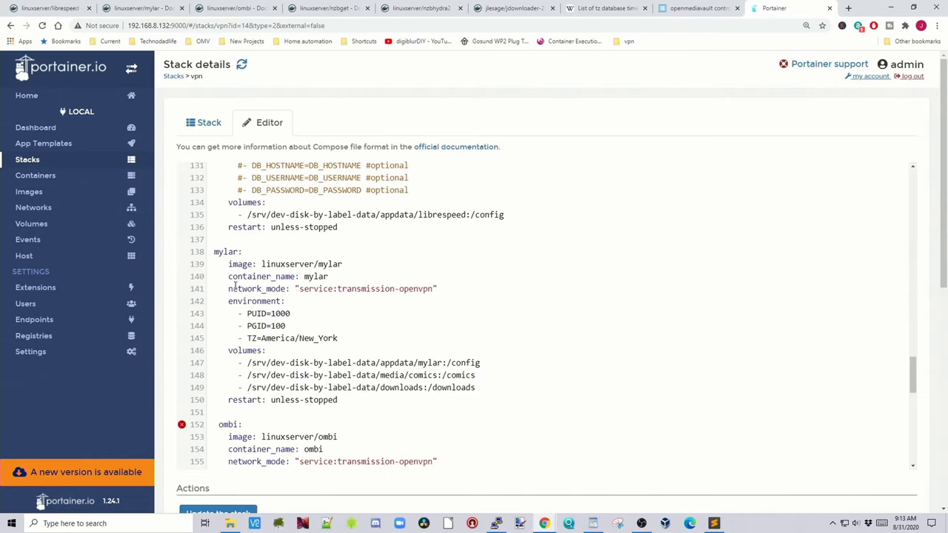
pyautogui.scroll(-9, 235, 287)
pyautogui.scroll(20, 626, 376)
pyautogui.scroll(15, 613, 364)
pyautogui.scroll(-3, 939, 363)
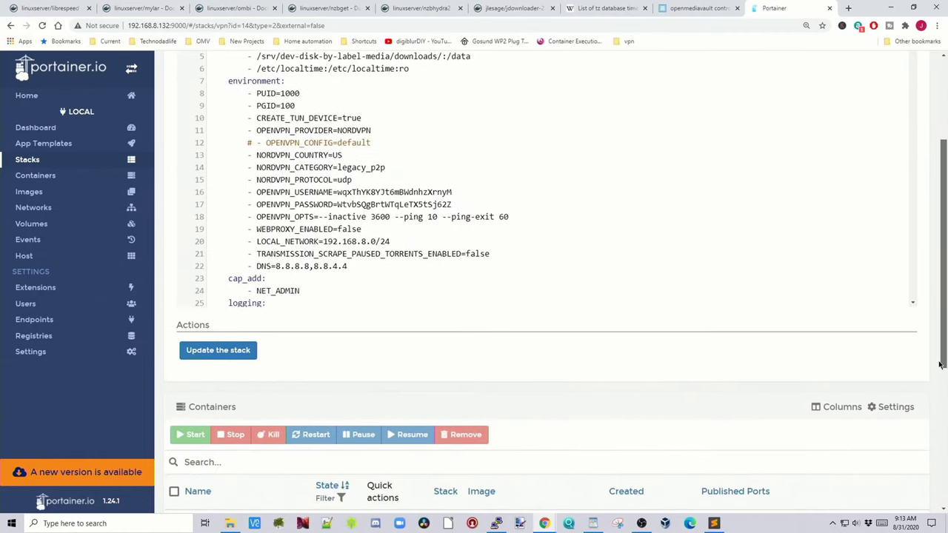
pyautogui.click(219, 356)
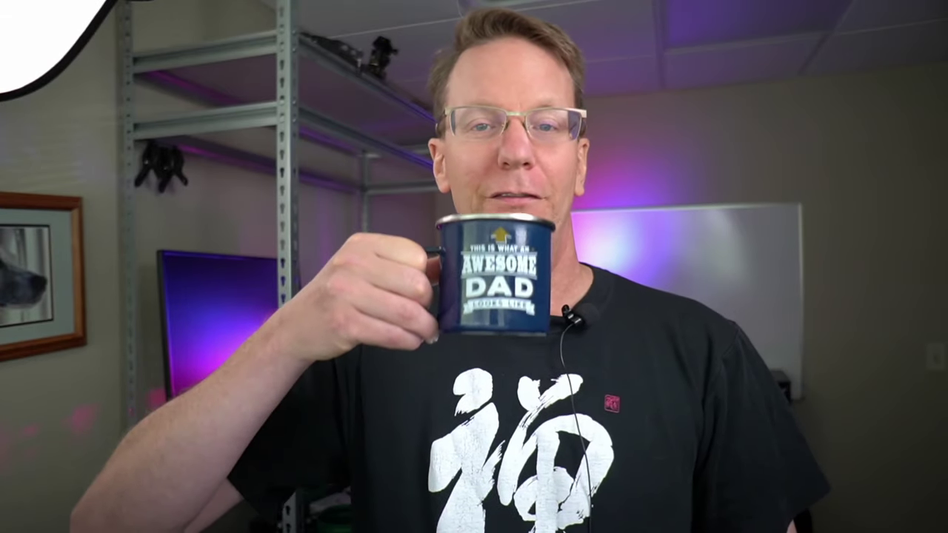
pyautogui.scroll(-4, 464, 234)
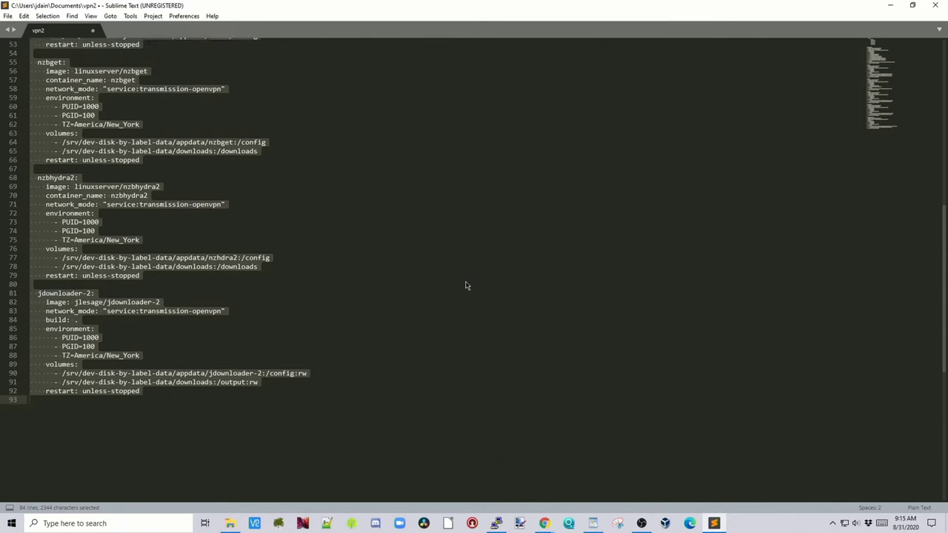
pyautogui.scroll(-2, 465, 285)
# Copy the image name jlesage/jdownloader-2 from line 82 in Sublime Text
pyautogui.click(179, 259)
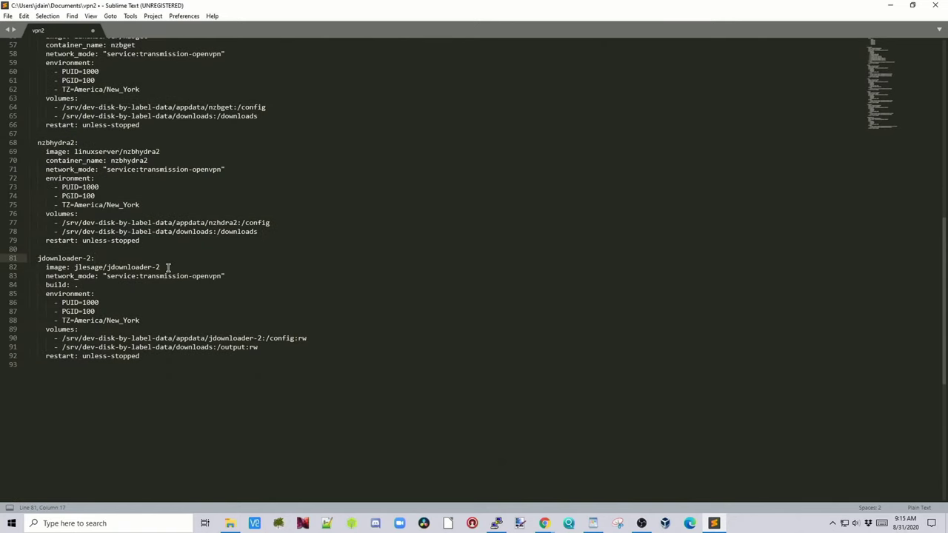
pyautogui.moveTo(167, 268); pyautogui.dragTo(105, 266)
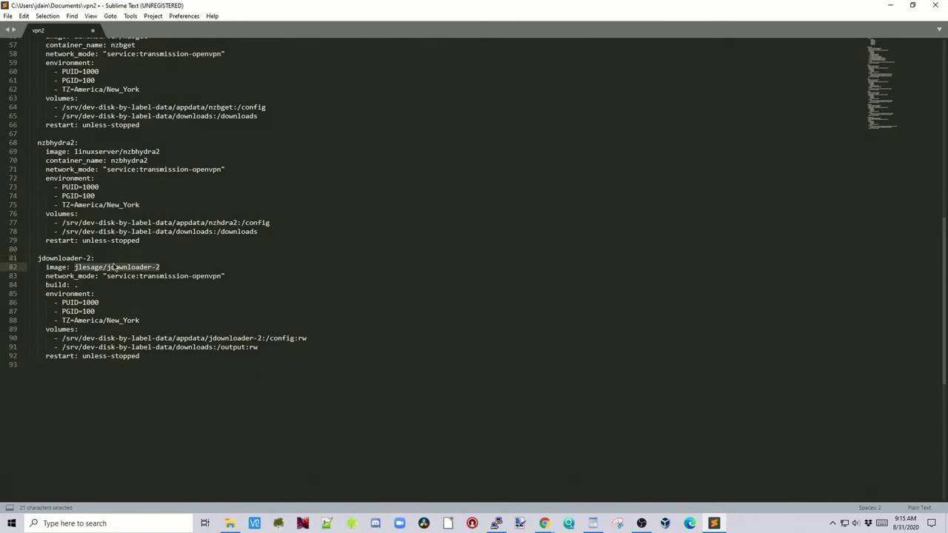
pyautogui.rightClick(115, 267)
pyautogui.click(140, 295)
pyautogui.hotkey('alt', 'Tab')
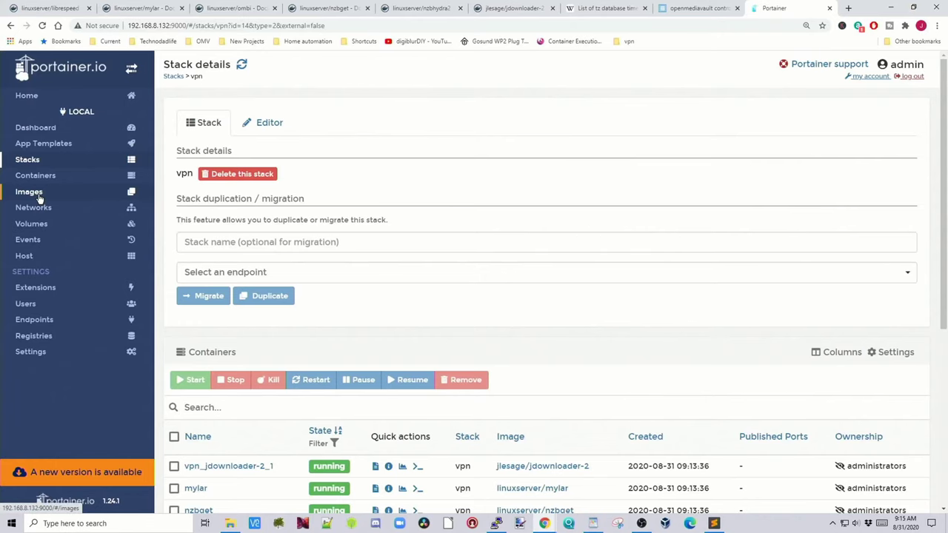
# Pull the jlesage/jdownloader-2 image from Docker Hub on Portainer's Images page
pyautogui.click(30, 192)
pyautogui.rightClick(304, 178)
pyautogui.click(379, 250)
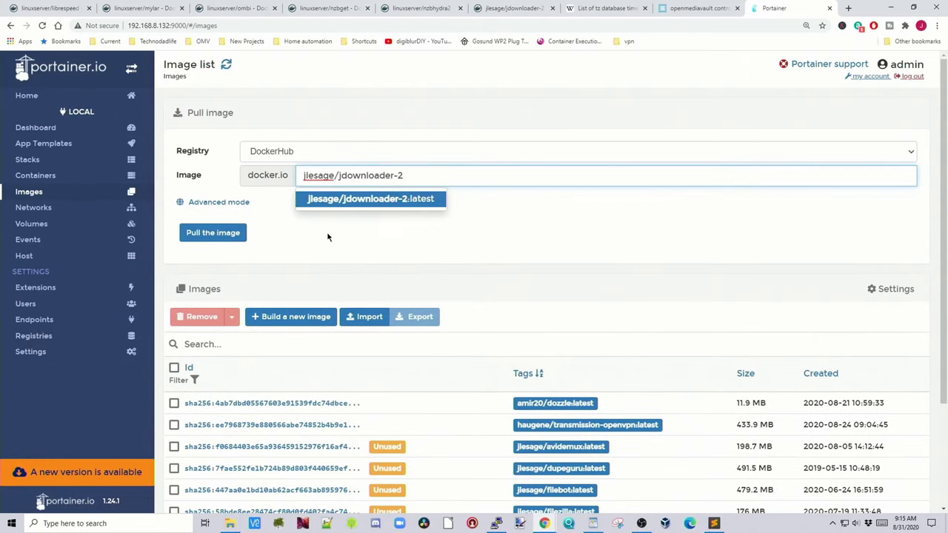
pyautogui.click(221, 238)
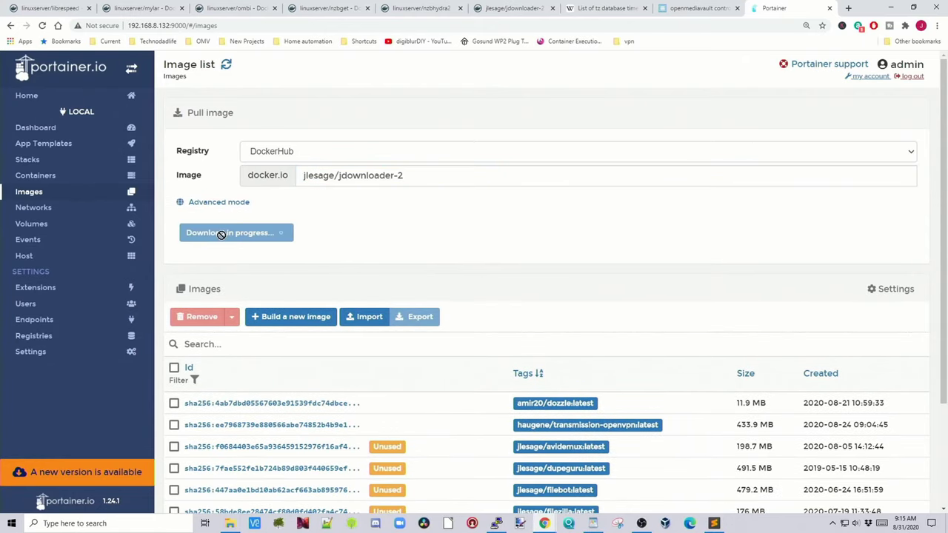
pyautogui.click(66, 163)
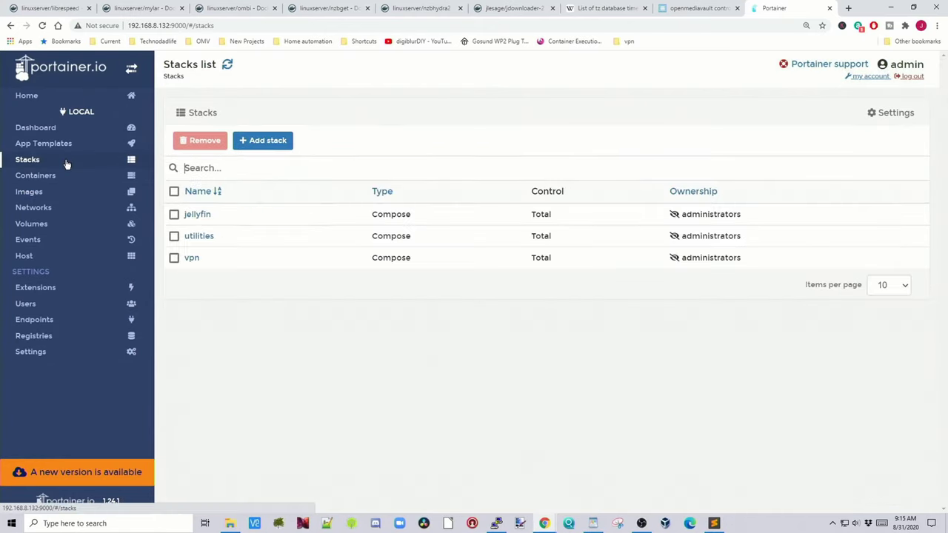
# Update the vpn stack from its Editor tab to redeploy it with the pulled image
pyautogui.click(191, 257)
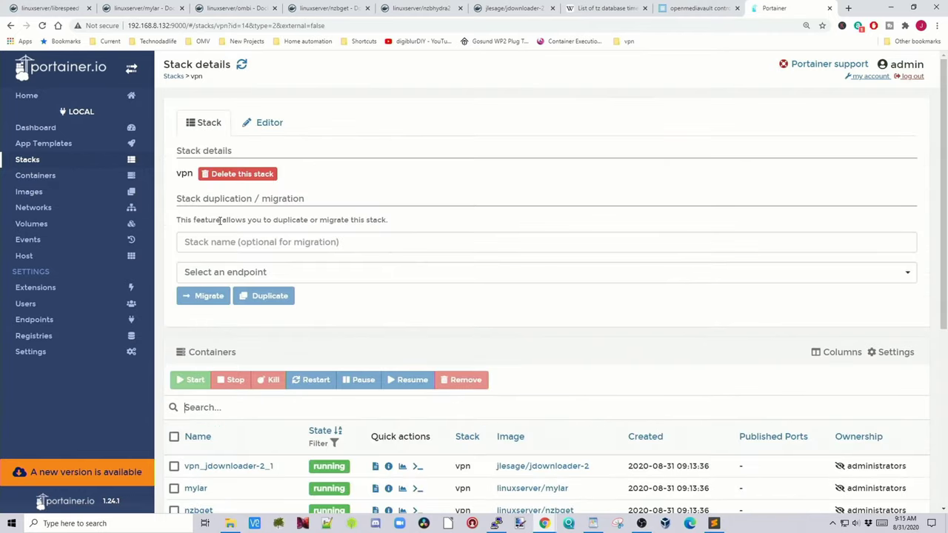
pyautogui.click(265, 122)
pyautogui.scroll(-3, 427, 250)
pyautogui.scroll(-20, 427, 251)
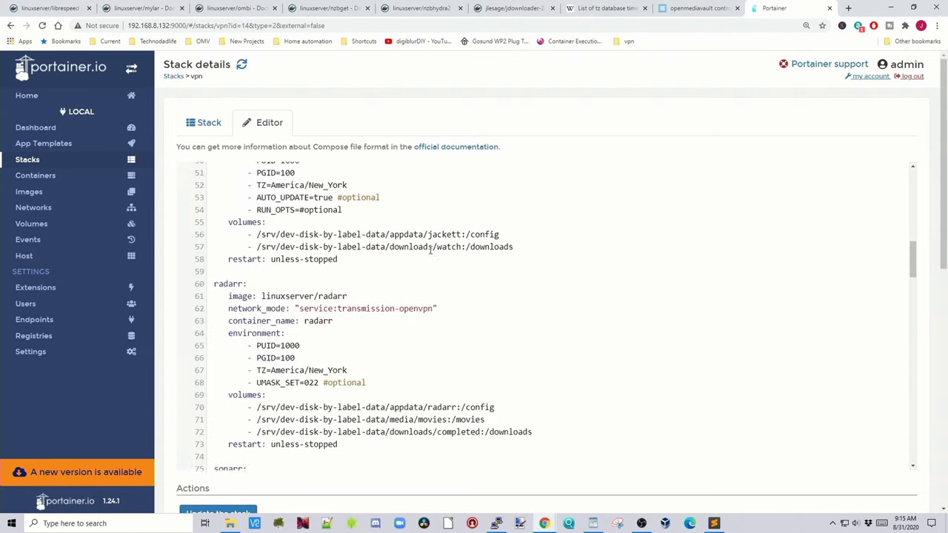
pyautogui.click(223, 416)
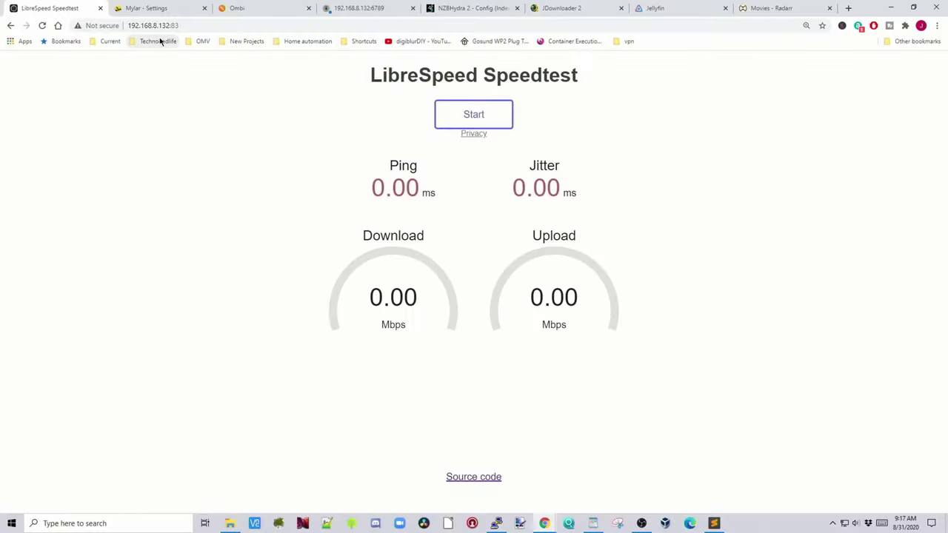
# Highlight the server IP 192.168.8.132 in the LibreSpeed page's address bar
pyautogui.moveTo(127, 27); pyautogui.dragTo(165, 30)
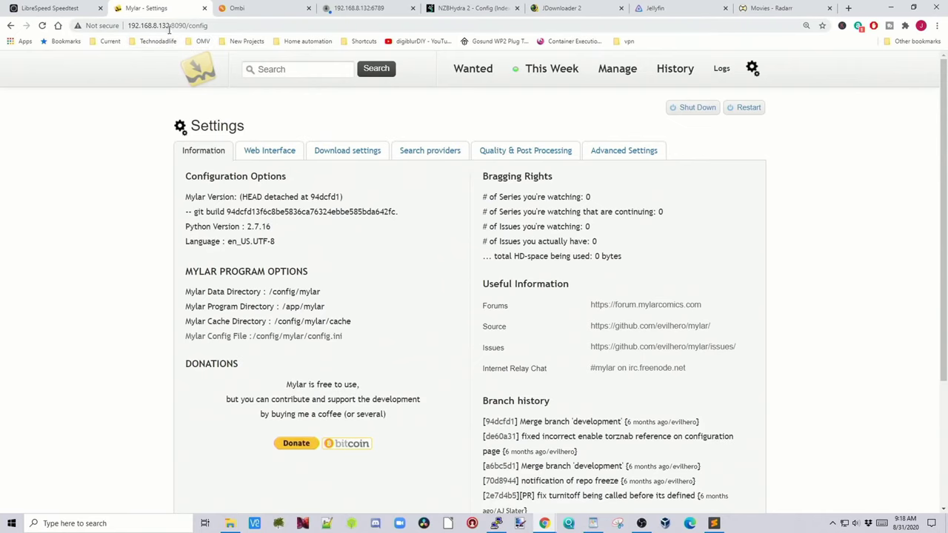
# In Mylar's Download settings, enable torrents with Transmission and select NZBGet for Usenet
pyautogui.click(347, 151)
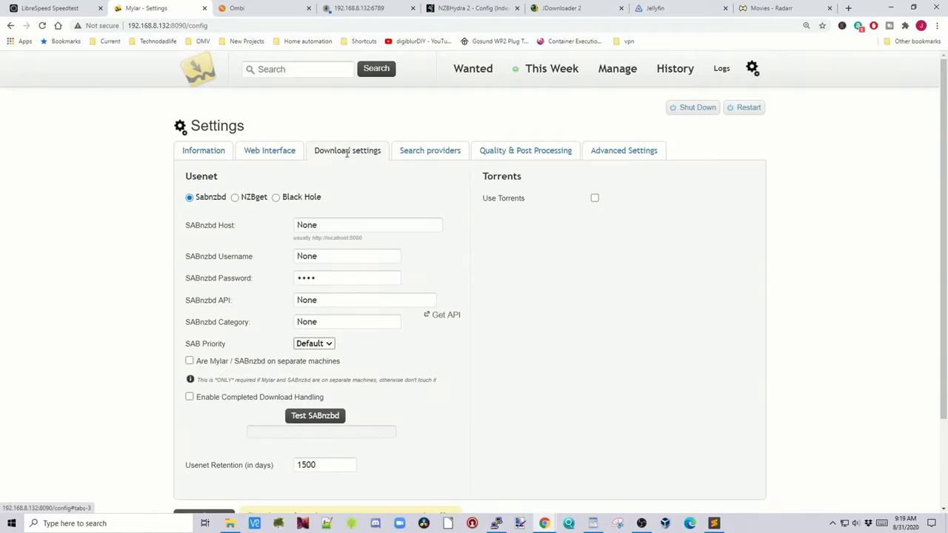
pyautogui.click(595, 197)
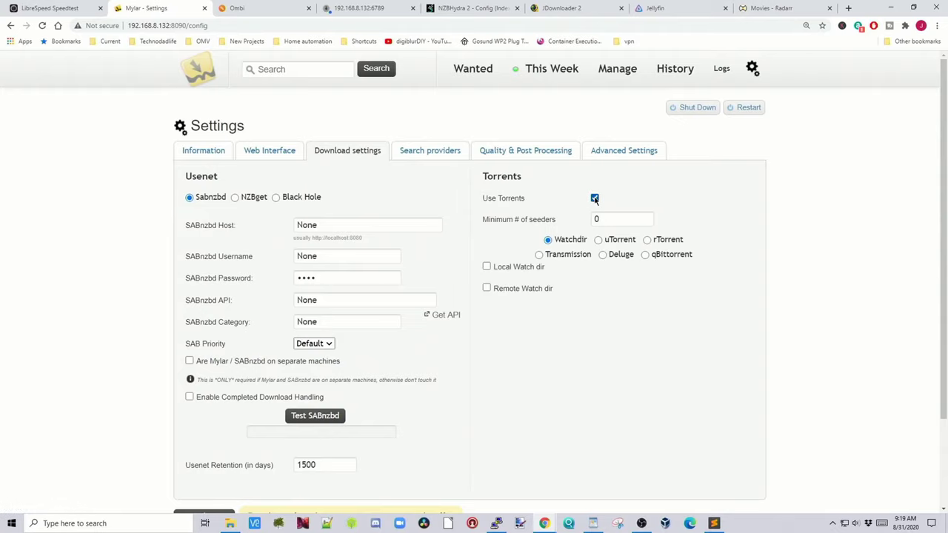
pyautogui.click(538, 255)
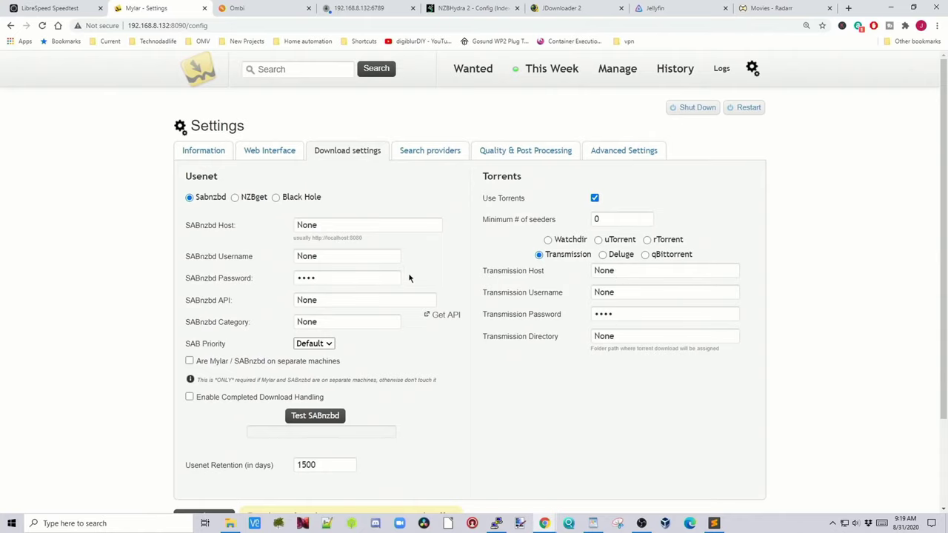
pyautogui.scroll(-1, 419, 255)
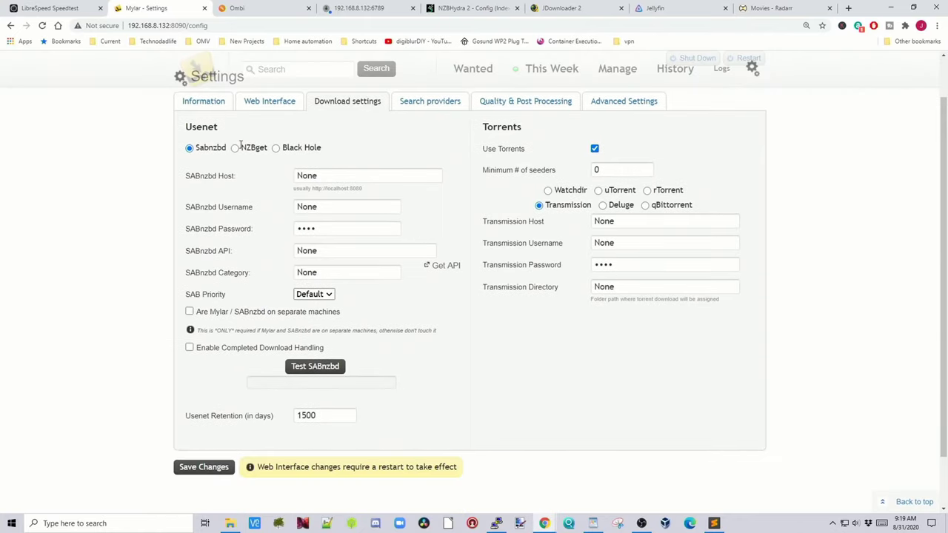
pyautogui.click(235, 148)
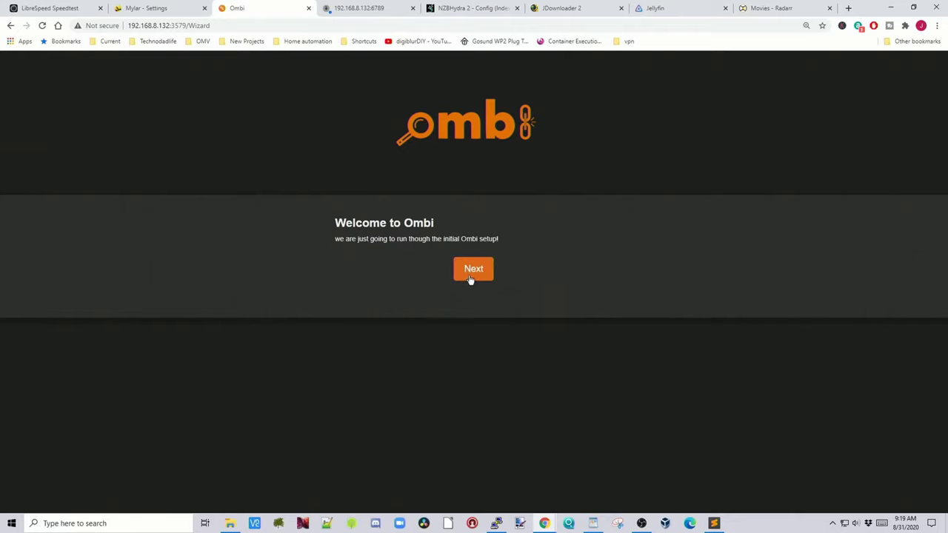
# Run Ombi's setup wizard, skipping the media server step and creating the admin account
pyautogui.click(468, 271)
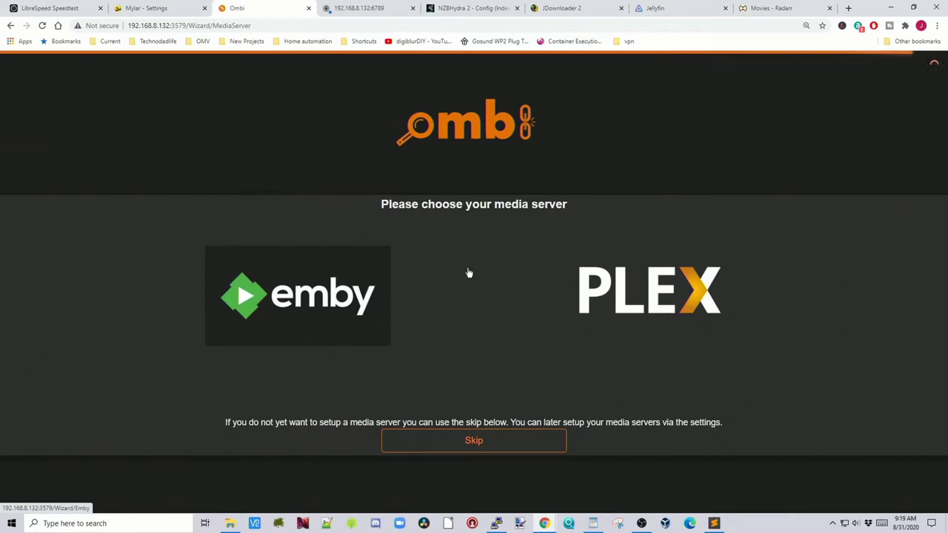
pyautogui.click(476, 440)
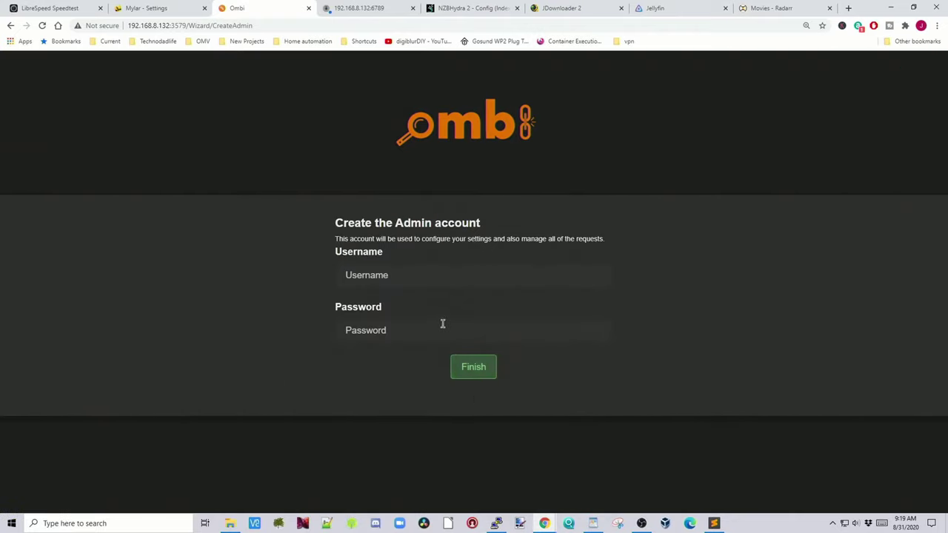
pyautogui.click(455, 321)
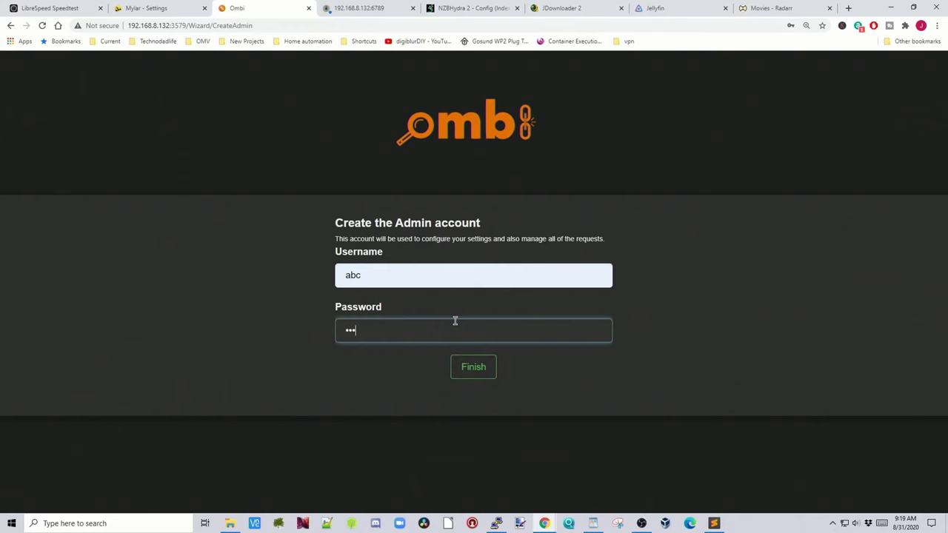
pyautogui.click(477, 374)
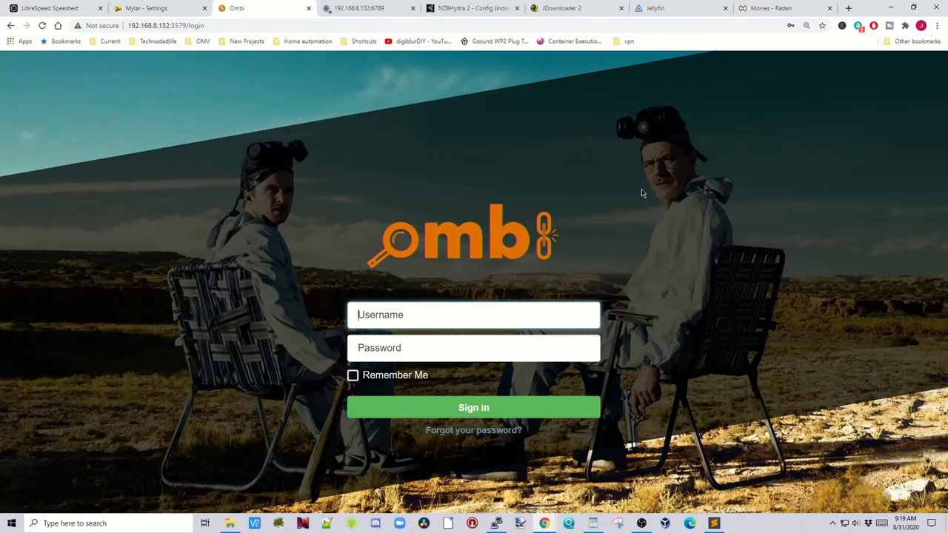
# Sign in to Ombi with the saved admin credentials and Remember Me checked
pyautogui.click(481, 315)
pyautogui.click(352, 374)
pyautogui.click(468, 413)
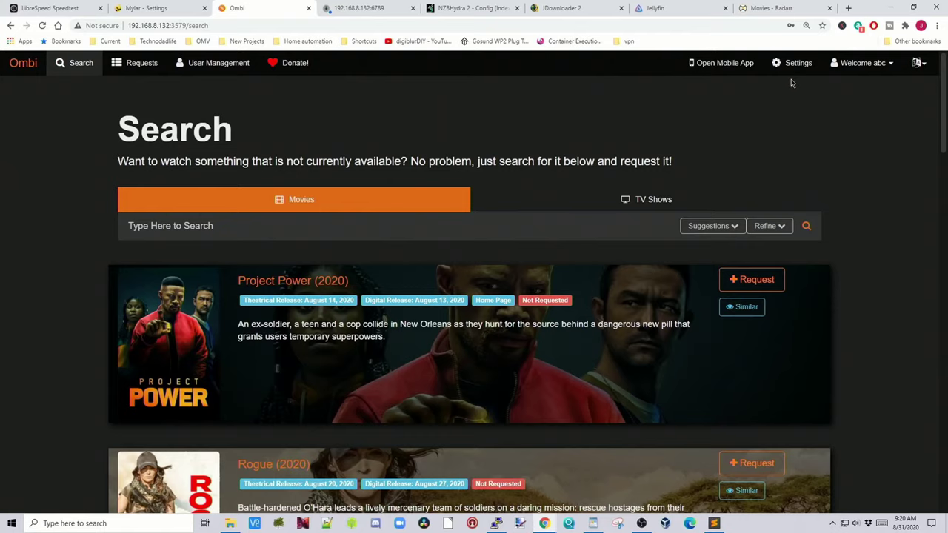
# Add a new Emby/Jellyfin server entry with default values in Ombi's Media Server settings
pyautogui.click(797, 68)
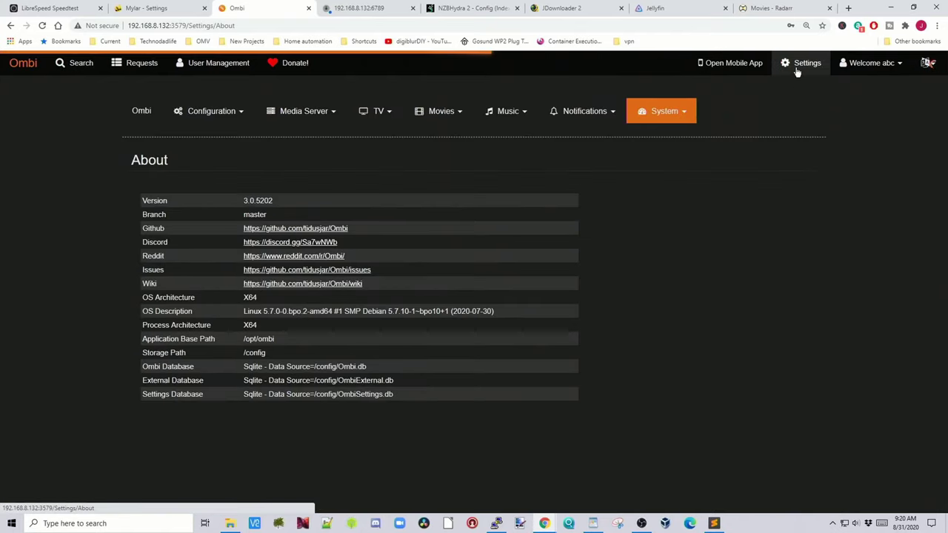
pyautogui.click(337, 166)
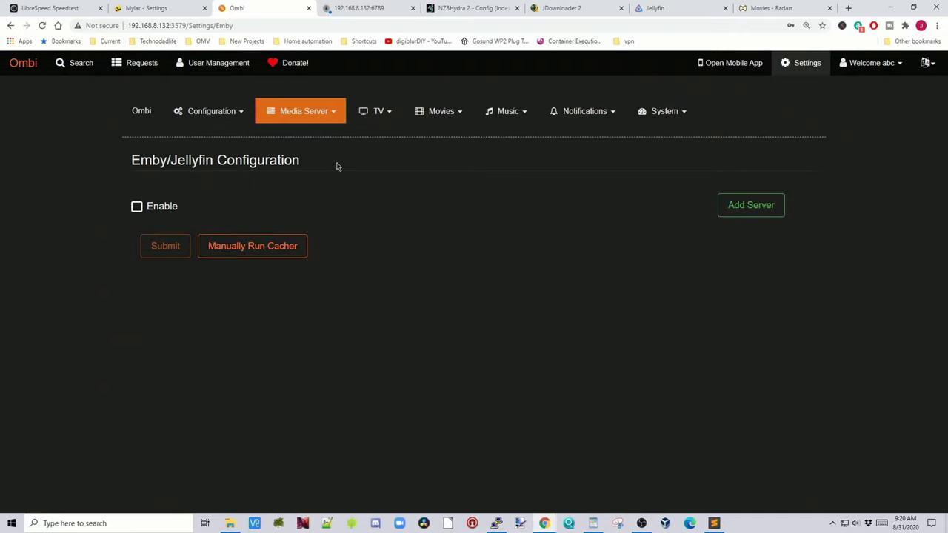
pyautogui.click(752, 210)
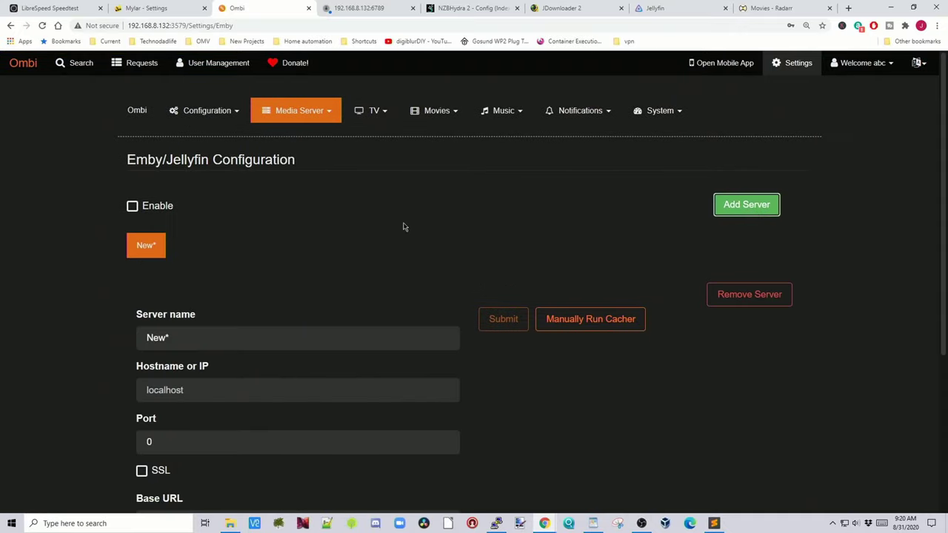
pyautogui.scroll(-2, 408, 227)
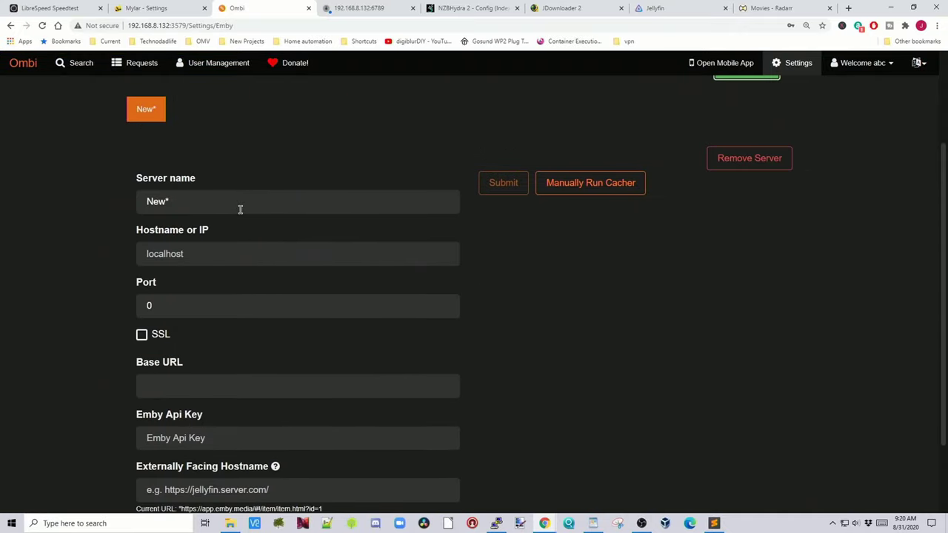
pyautogui.scroll(-2, 229, 250)
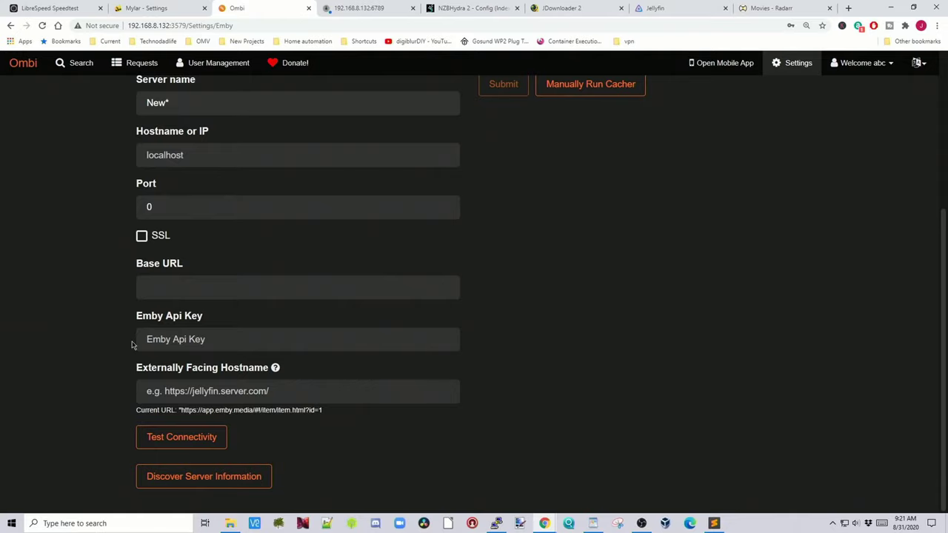
pyautogui.click(656, 8)
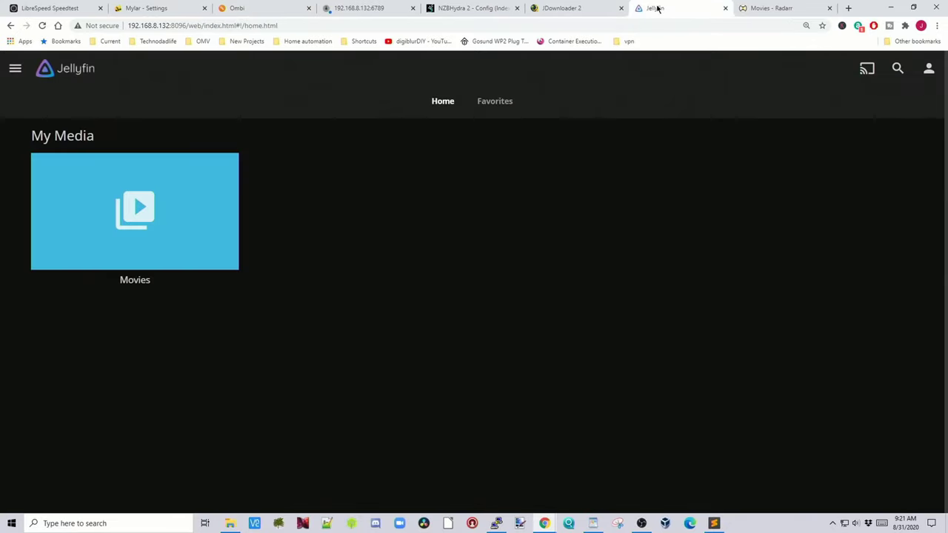
# Open the API Keys page in Jellyfin's admin Dashboard, then return to Ombi
pyautogui.click(929, 72)
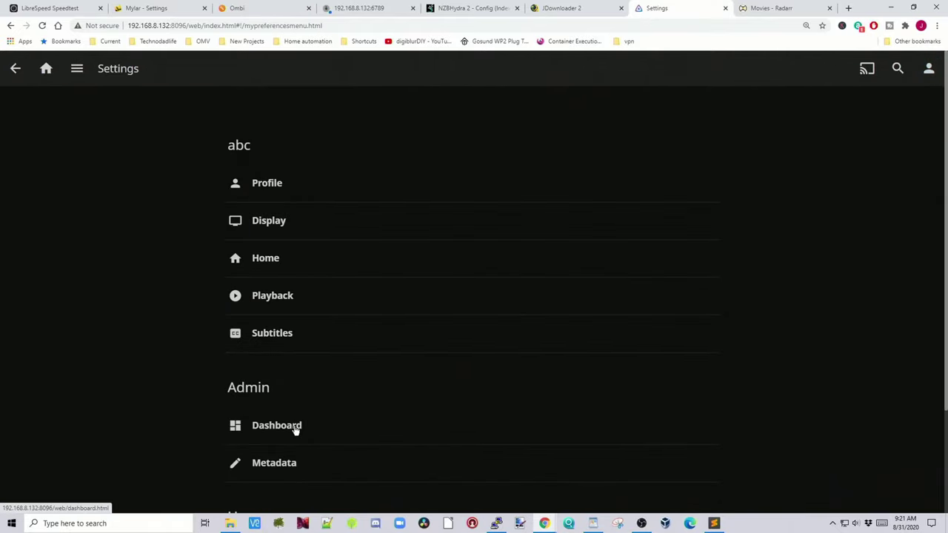
pyautogui.click(294, 428)
pyautogui.scroll(-3, 74, 333)
pyautogui.click(72, 345)
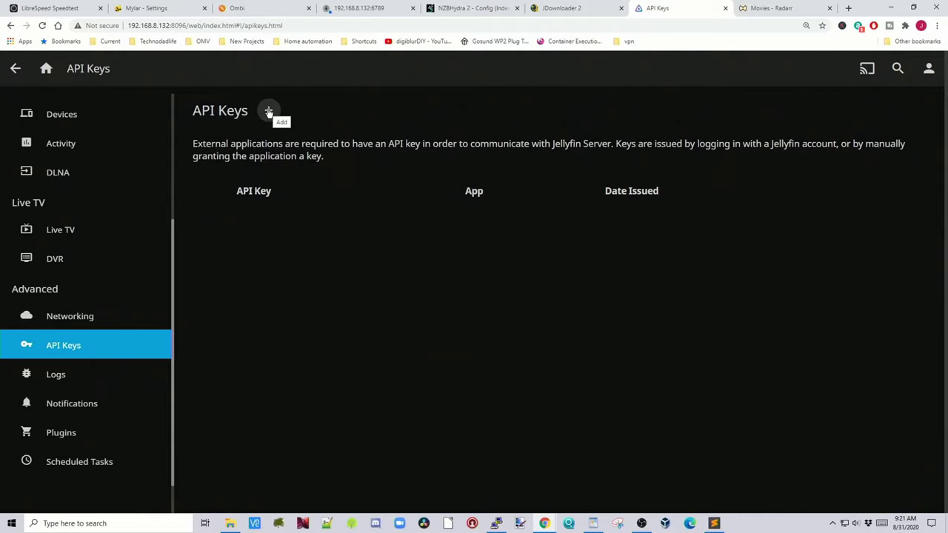
pyautogui.click(272, 11)
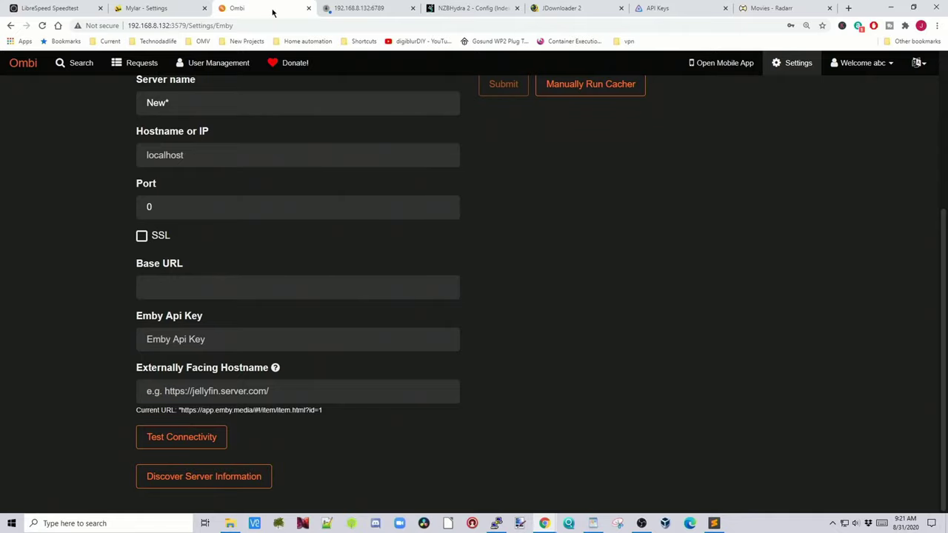
# Sign in to NZBGet as nzbget using the default password from its Docker Hub page
pyautogui.click(347, 10)
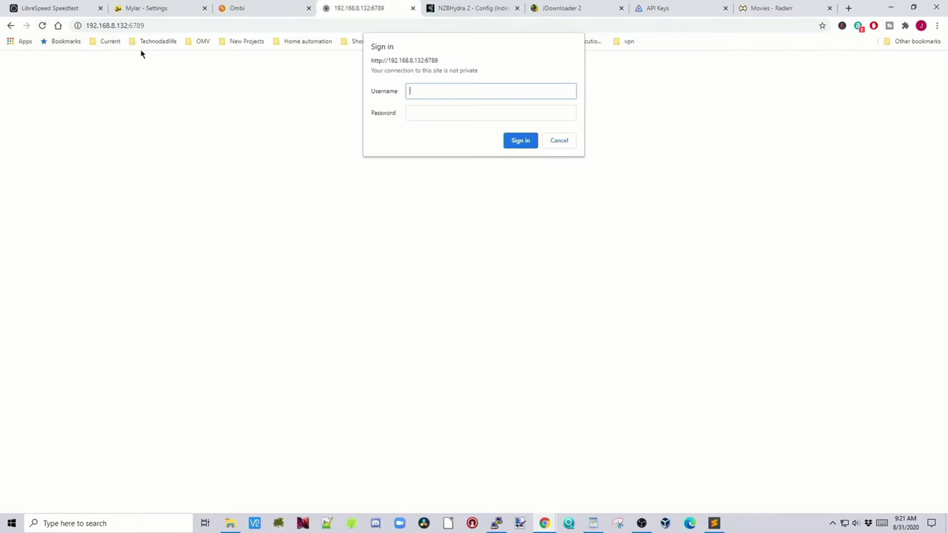
pyautogui.write('nzbget/')
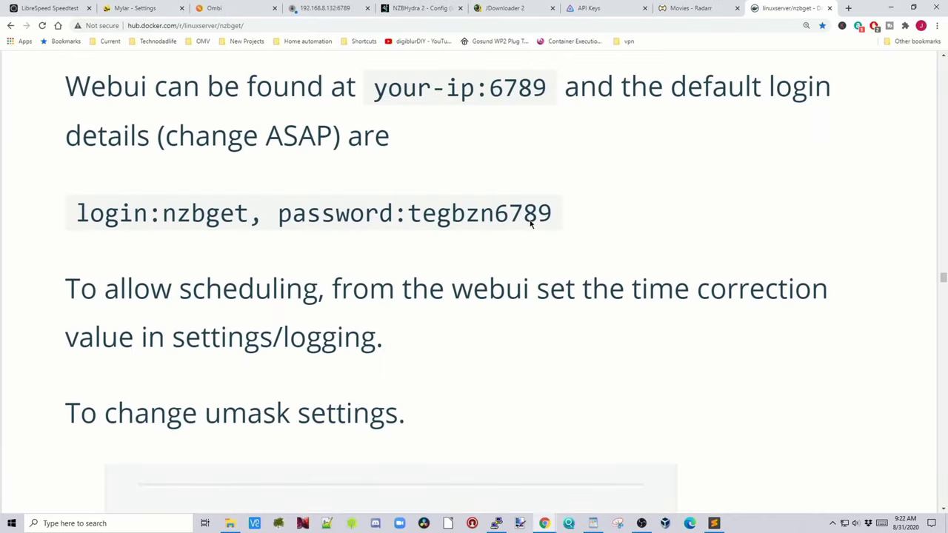
pyautogui.moveTo(559, 215); pyautogui.dragTo(407, 213)
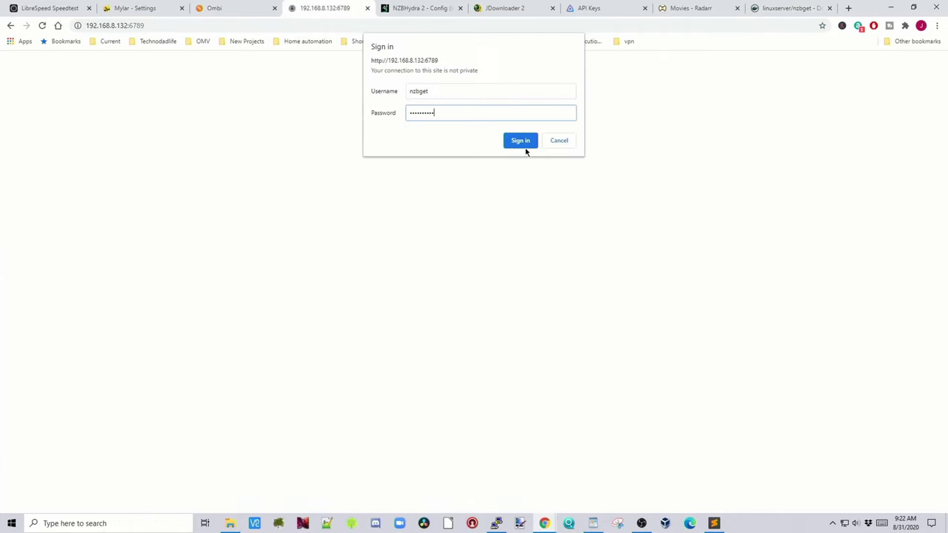
pyautogui.click(522, 141)
pyautogui.click(417, 7)
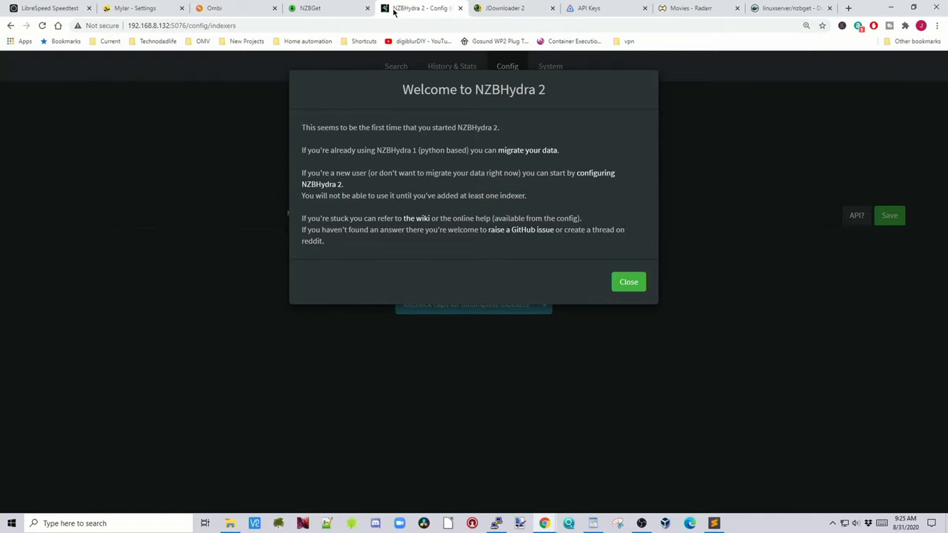
# Close NZBHydra2's welcome and browse the indexer presets without adding any indexer
pyautogui.click(624, 284)
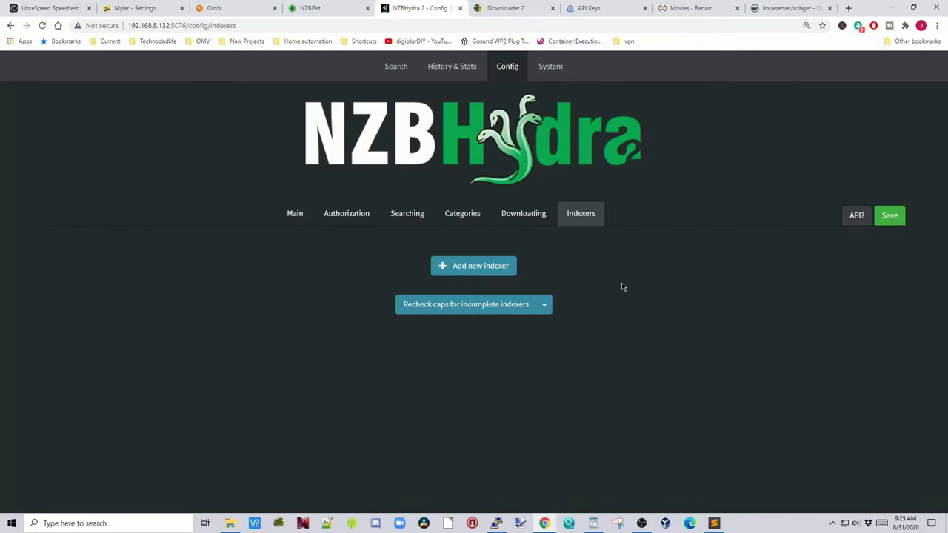
pyautogui.click(481, 271)
pyautogui.click(418, 171)
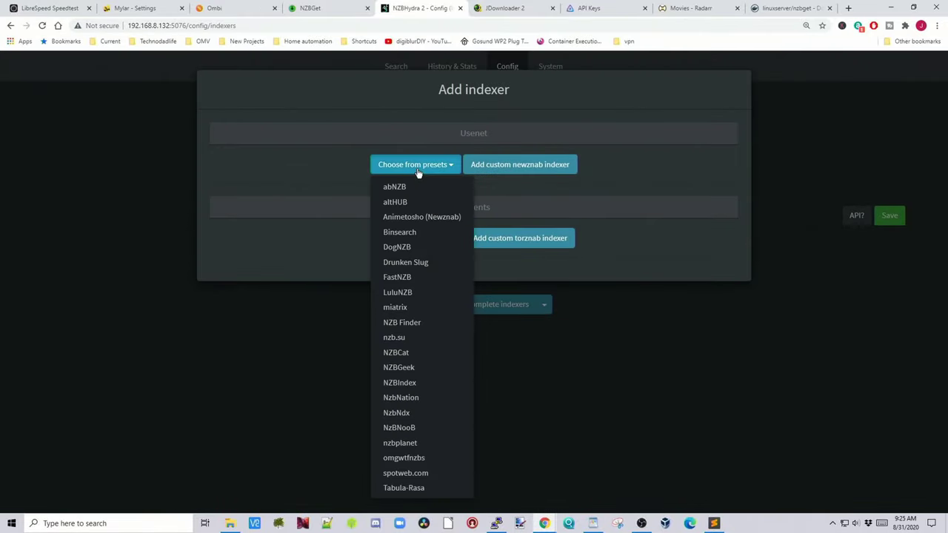
pyautogui.click(640, 339)
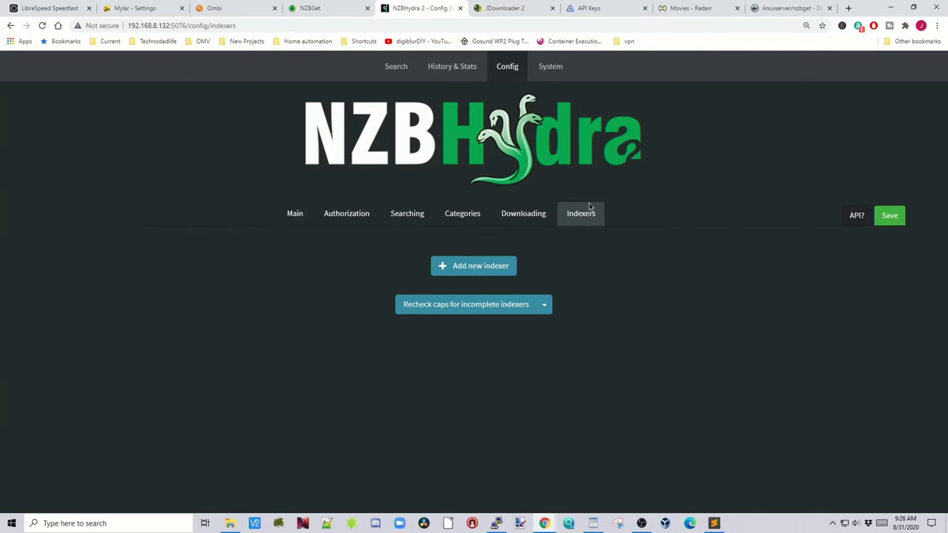
pyautogui.hotkey('ctrl', 'Tab')
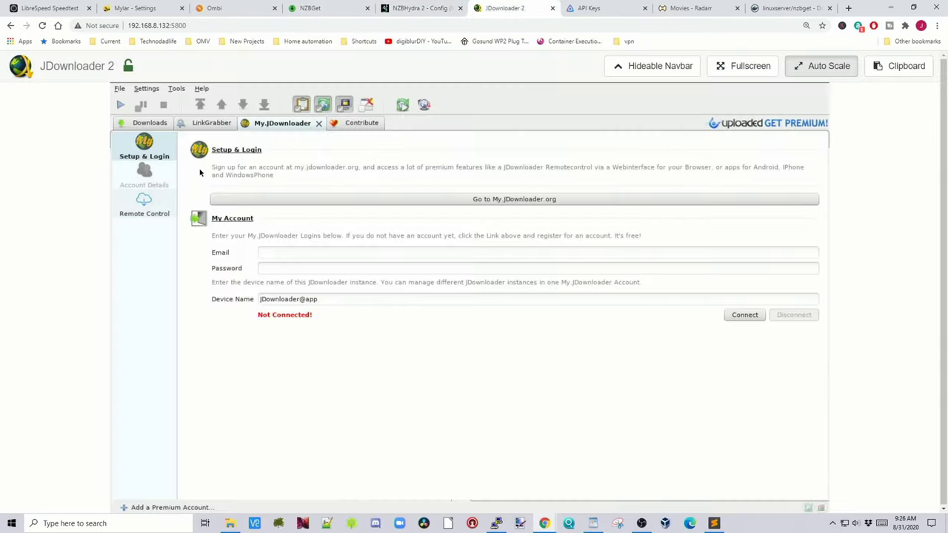
pyautogui.click(143, 91)
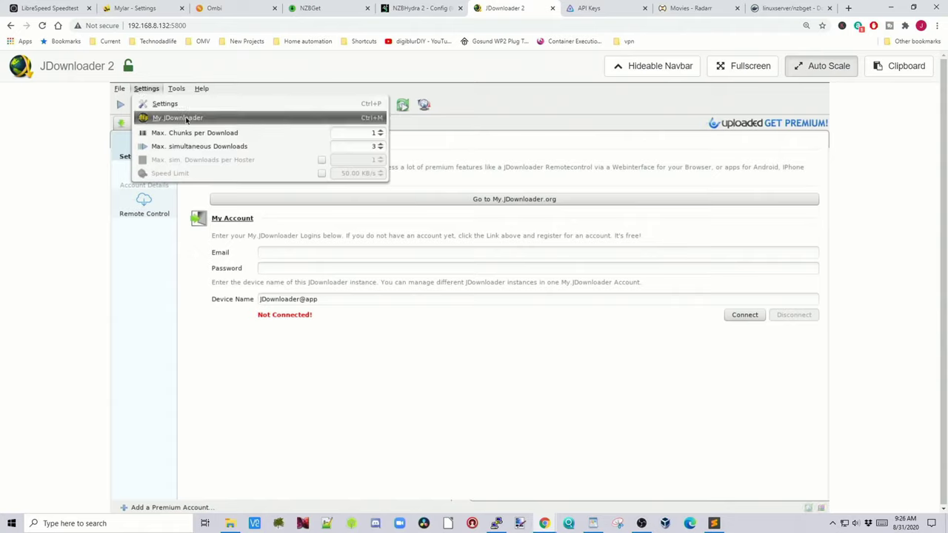
pyautogui.click(405, 352)
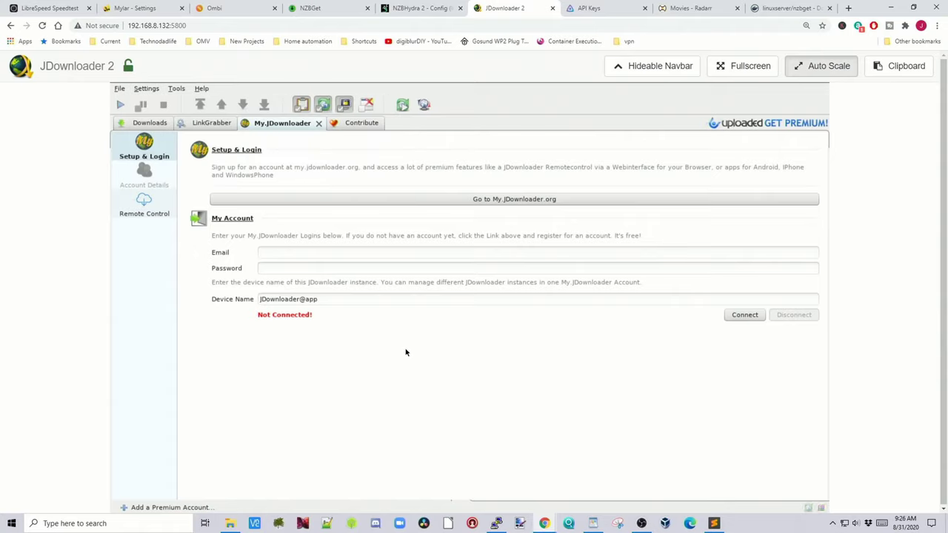